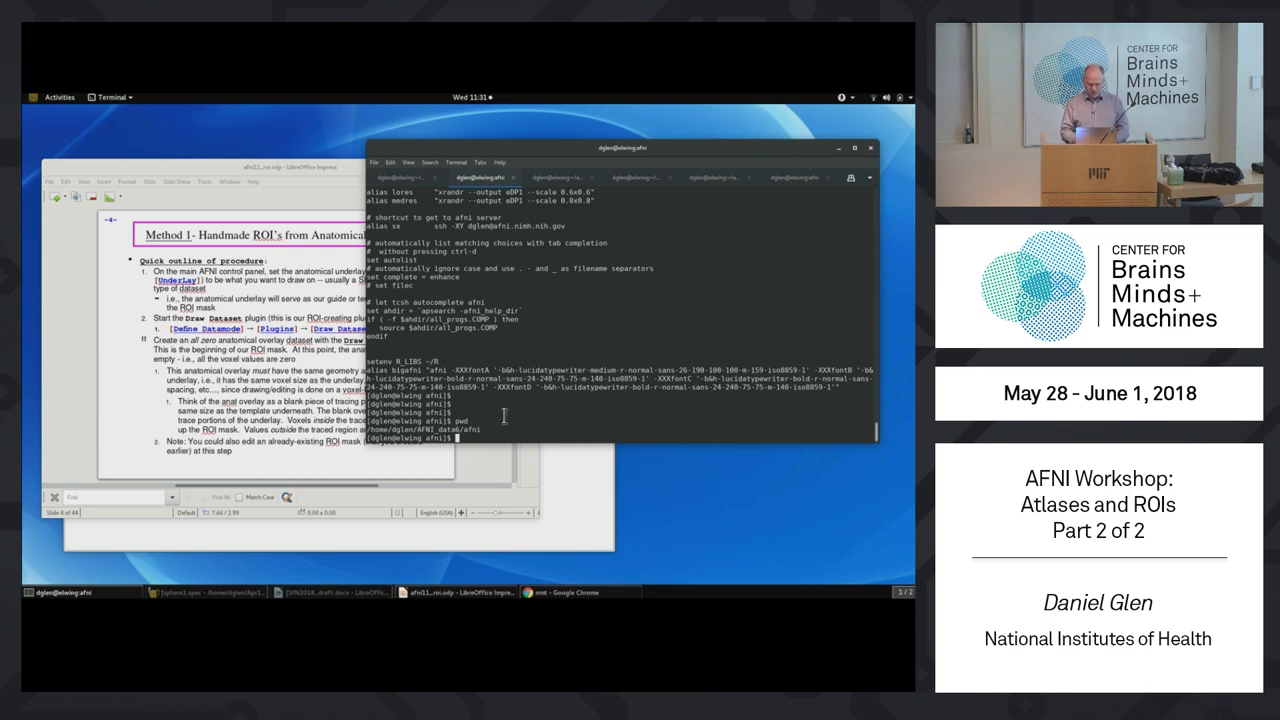
# Launch AFNI from the AFNI_data6/afni folder with the afni command.
pyautogui.write('afni')
pyautogui.press('Return')
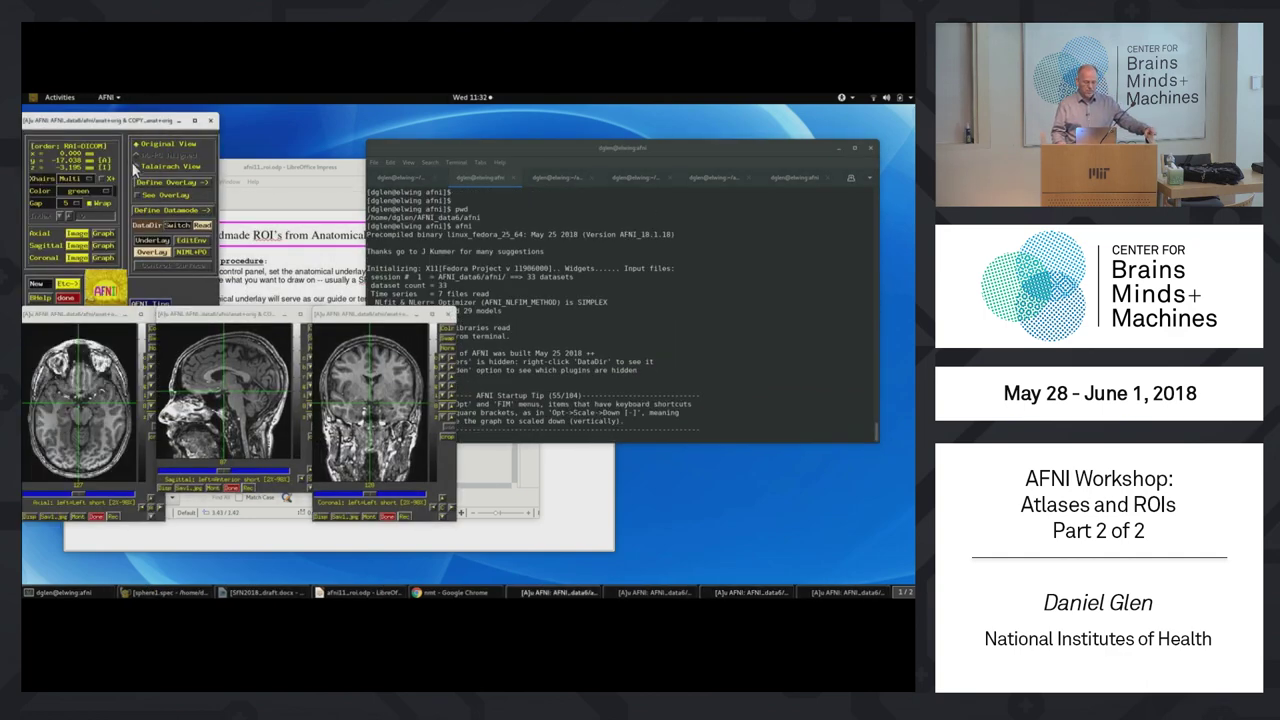
# Switch to Talairach view, step the coronal slice down, and open the coronal image's popup menu.
pyautogui.click(138, 166)
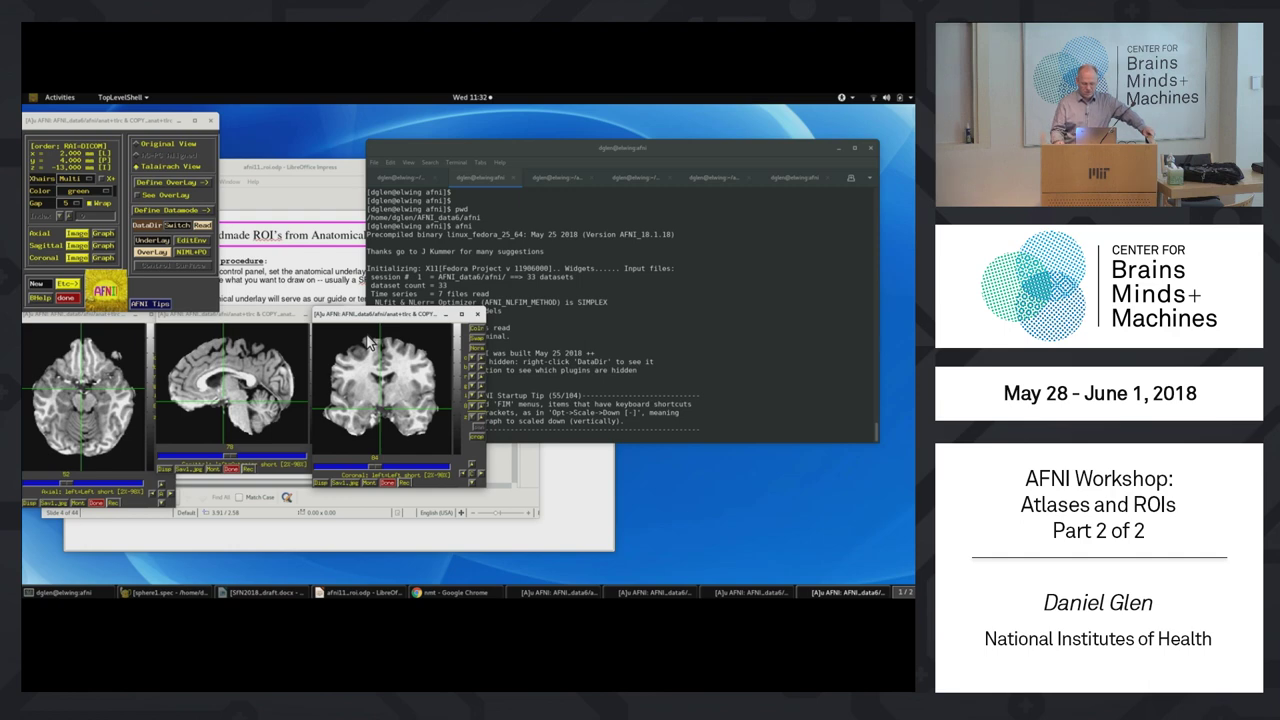
pyautogui.scroll(-1, 370, 343)
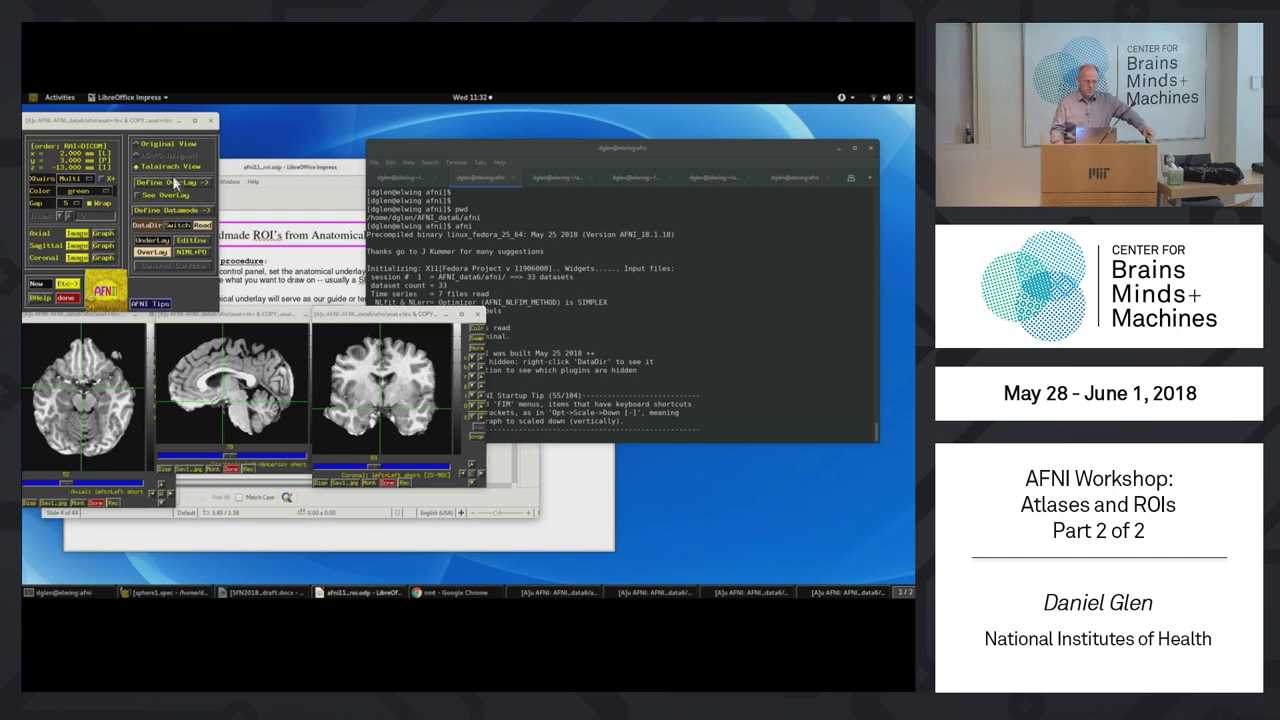
pyautogui.rightClick(407, 358)
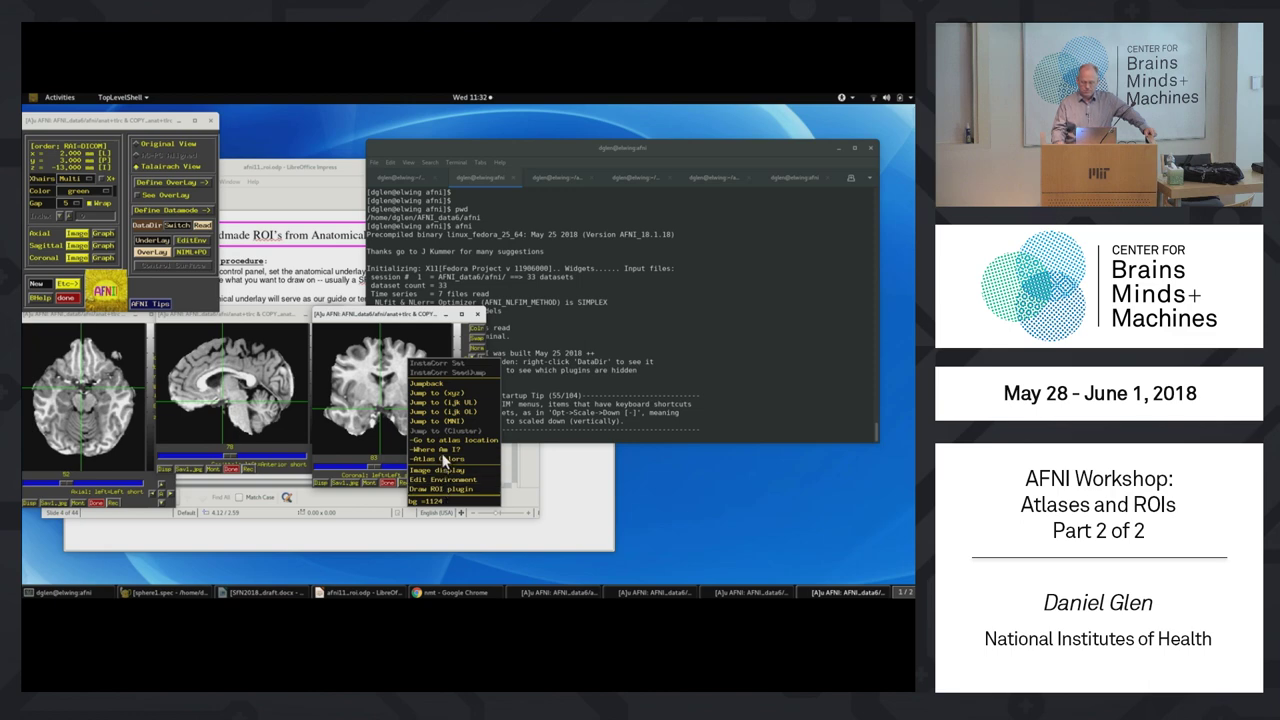
# Dismiss the coronal popup and start Draw Dataset from the Define Datamode Plugins menu.
pyautogui.click(444, 490)
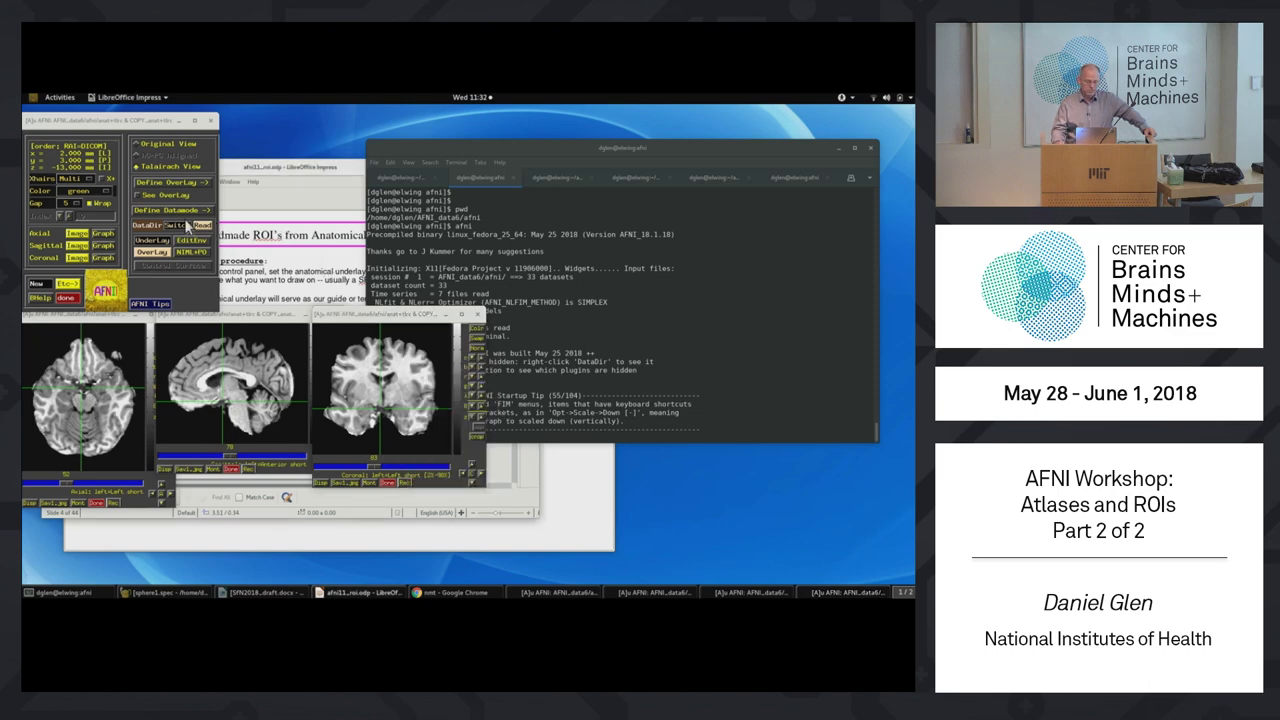
pyautogui.click(189, 207)
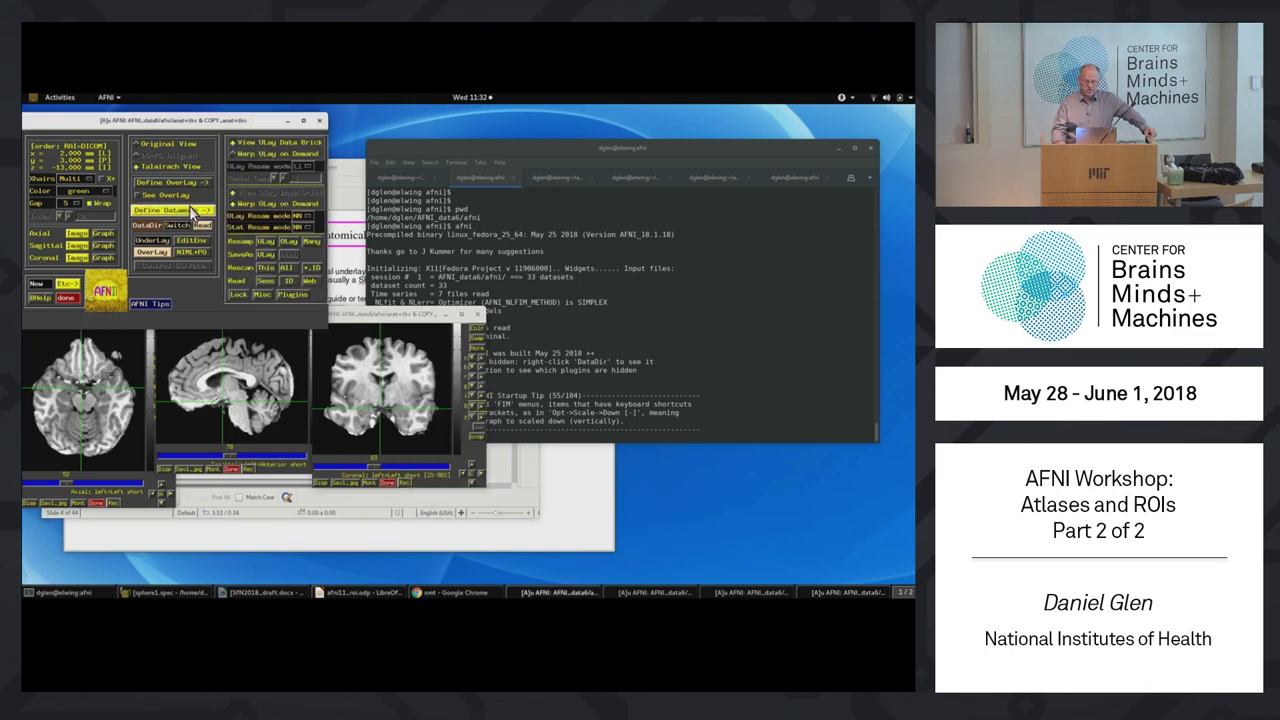
pyautogui.click(293, 293)
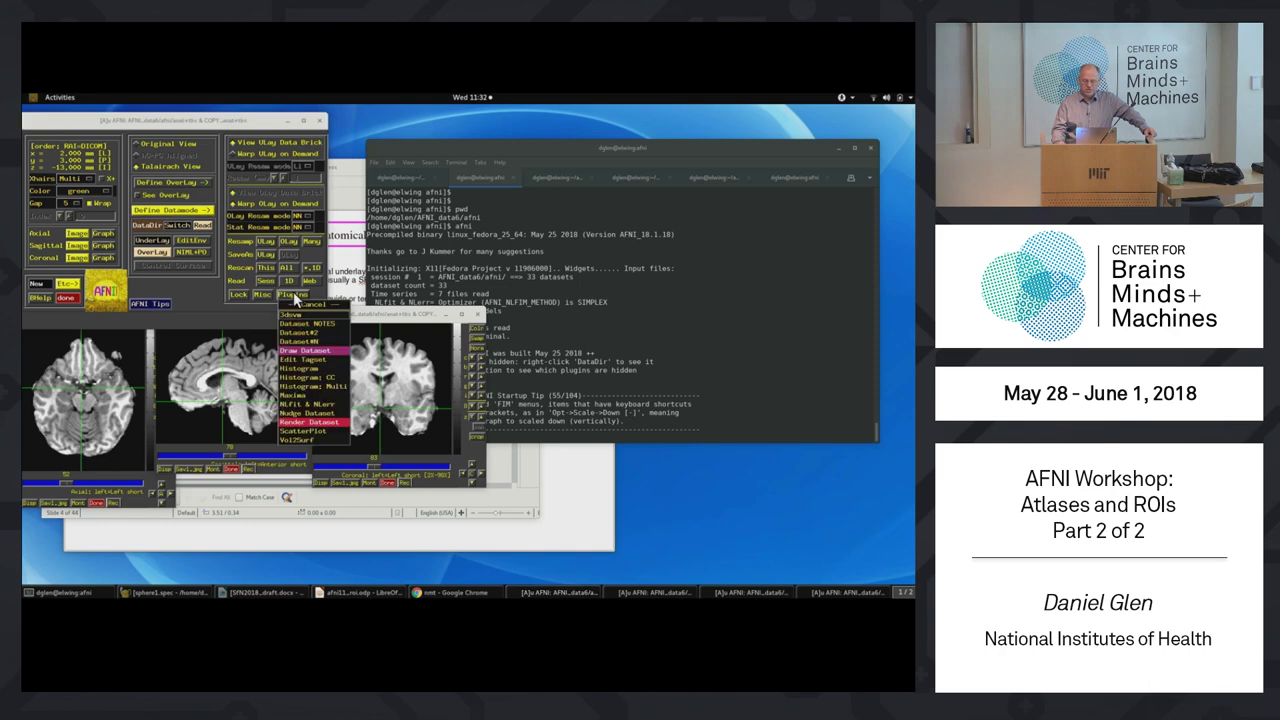
pyautogui.click(305, 351)
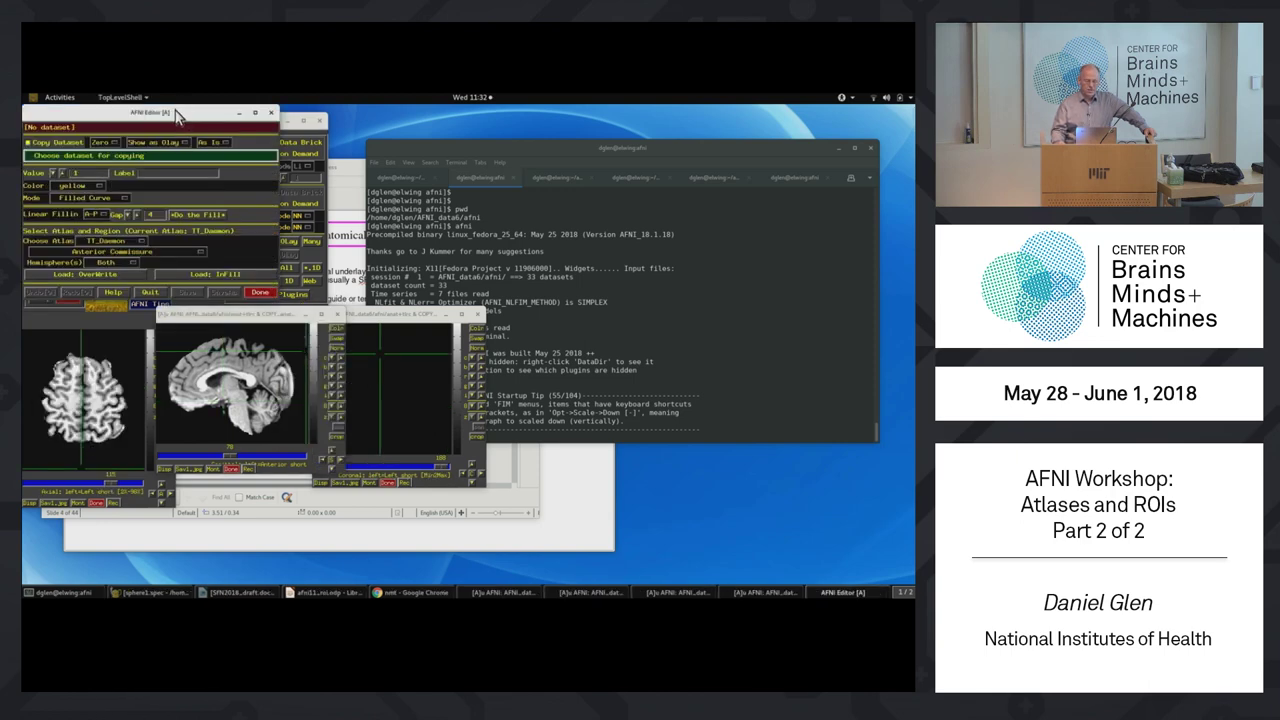
# Move the editor aside, set the copy data type to Byte, and bring up the dataset chooser.
pyautogui.moveTo(211, 114); pyautogui.dragTo(594, 119)
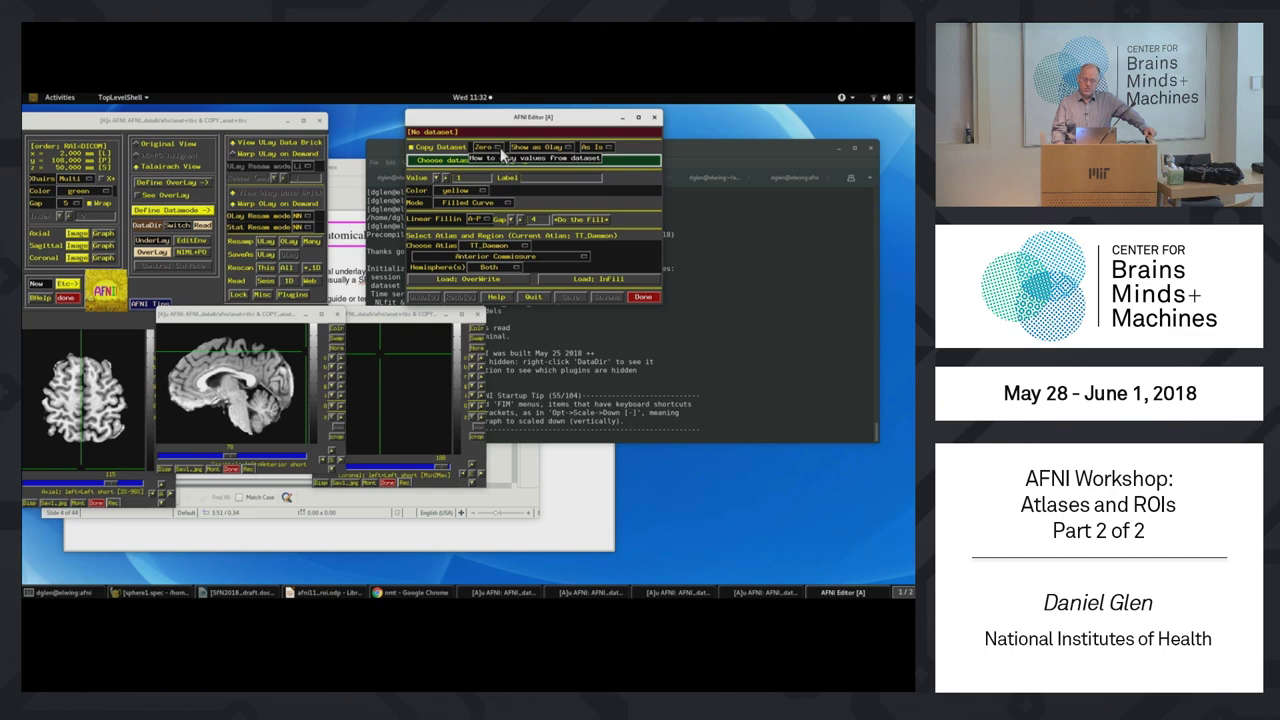
pyautogui.click(592, 147)
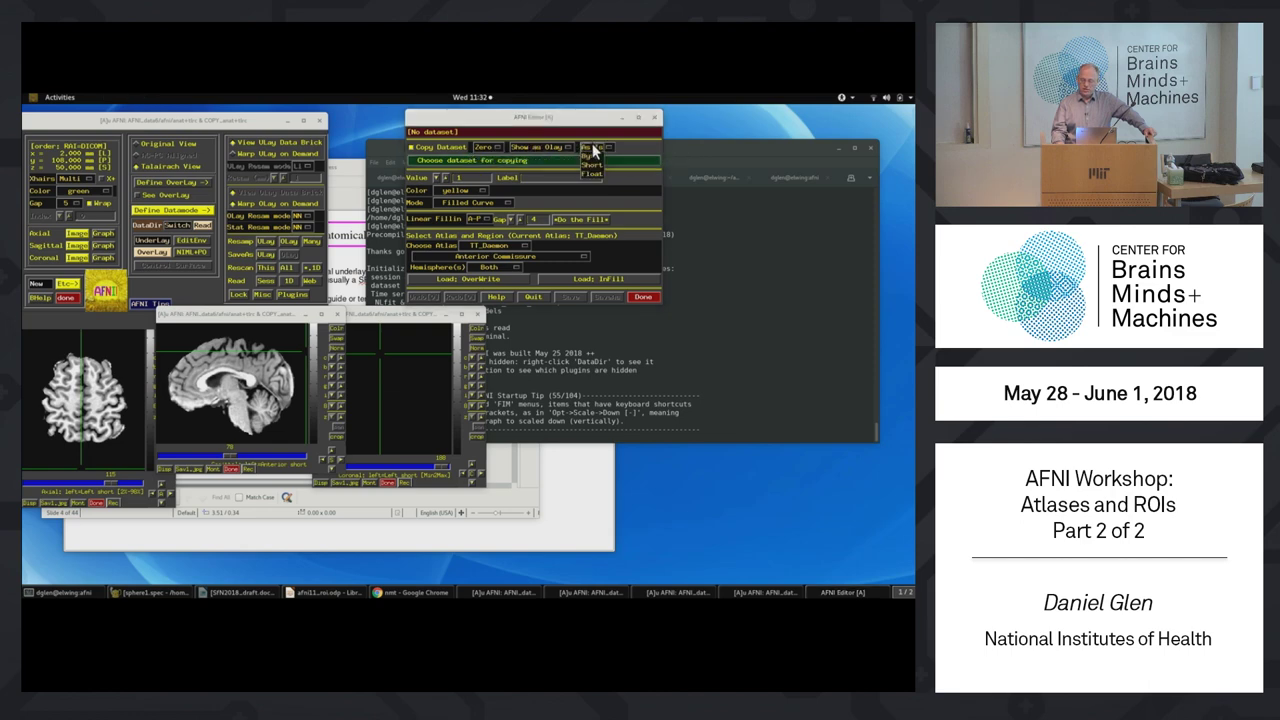
pyautogui.click(592, 156)
pyautogui.click(593, 160)
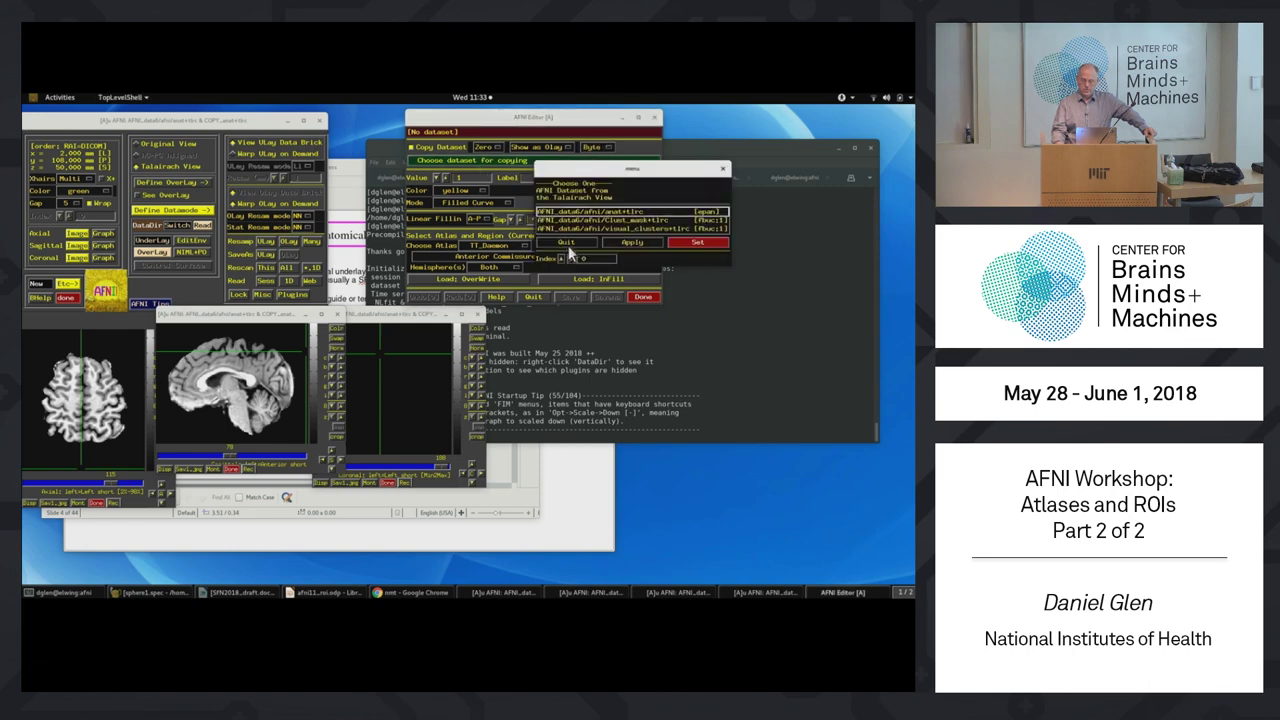
# Copy anat+tlrc into a zero-filled byte dataset, COPY_anat+tlrc, for drawing.
pyautogui.click(579, 243)
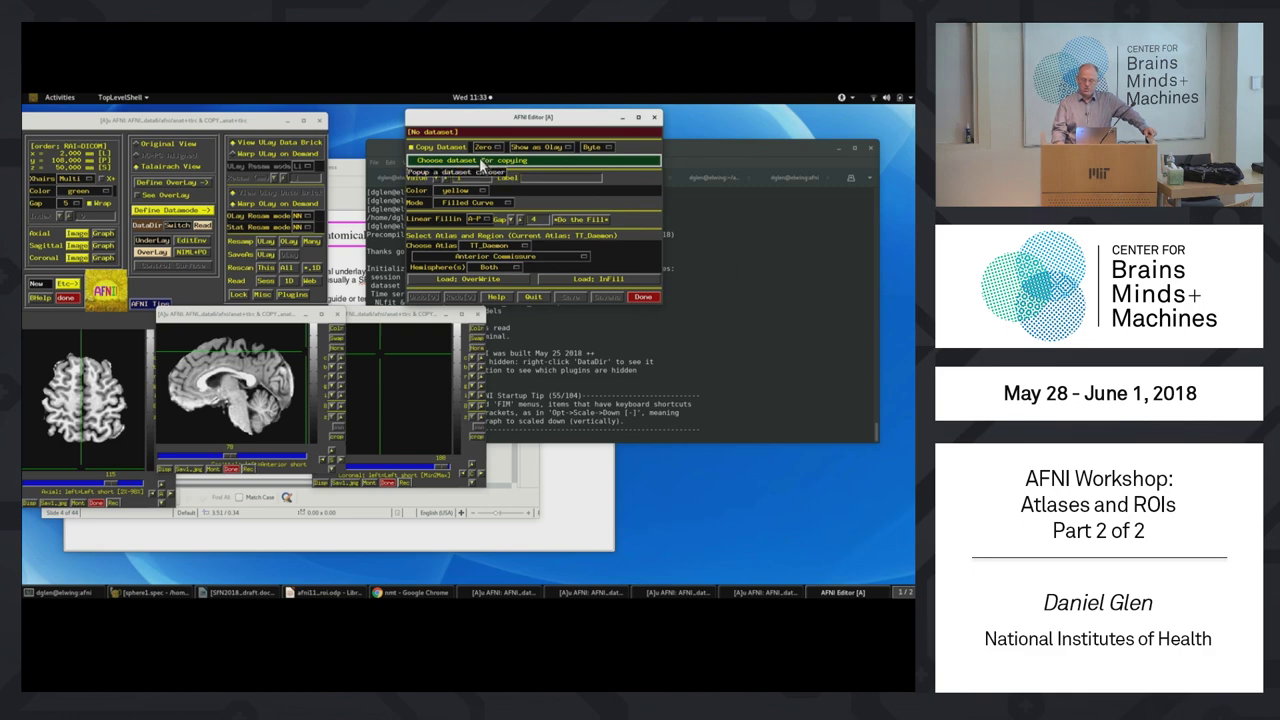
pyautogui.click(481, 161)
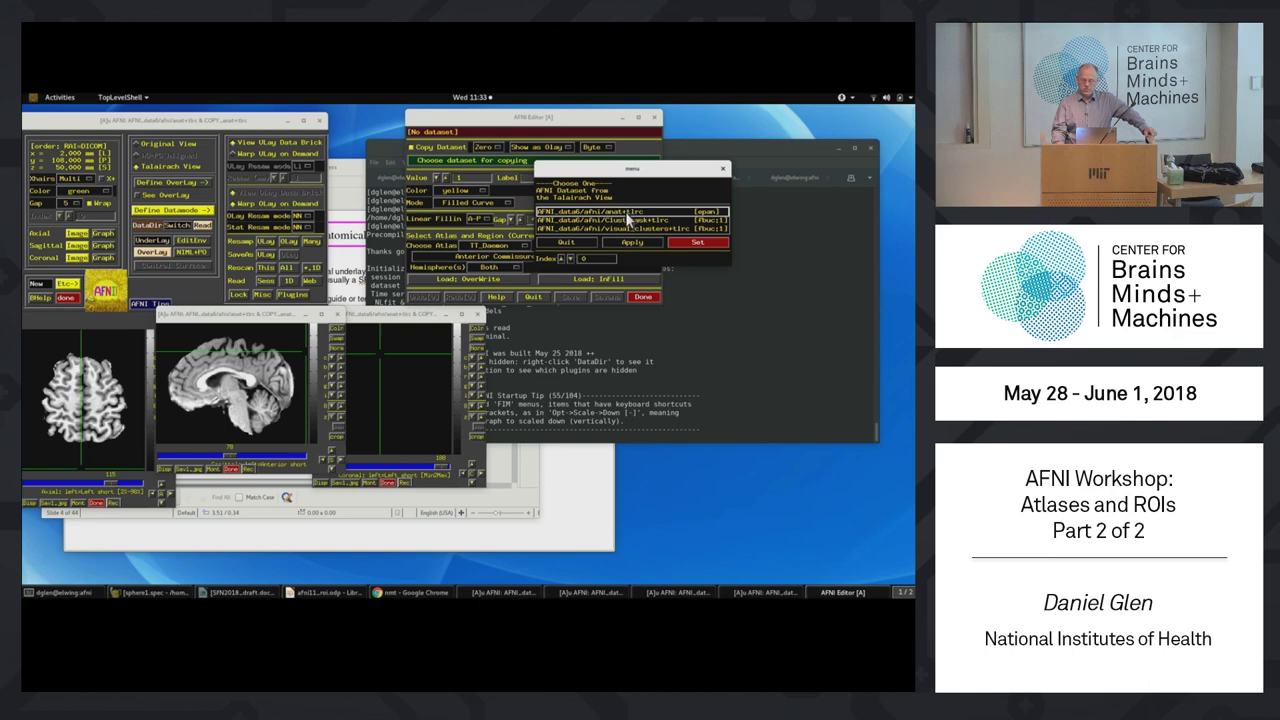
pyautogui.click(628, 213)
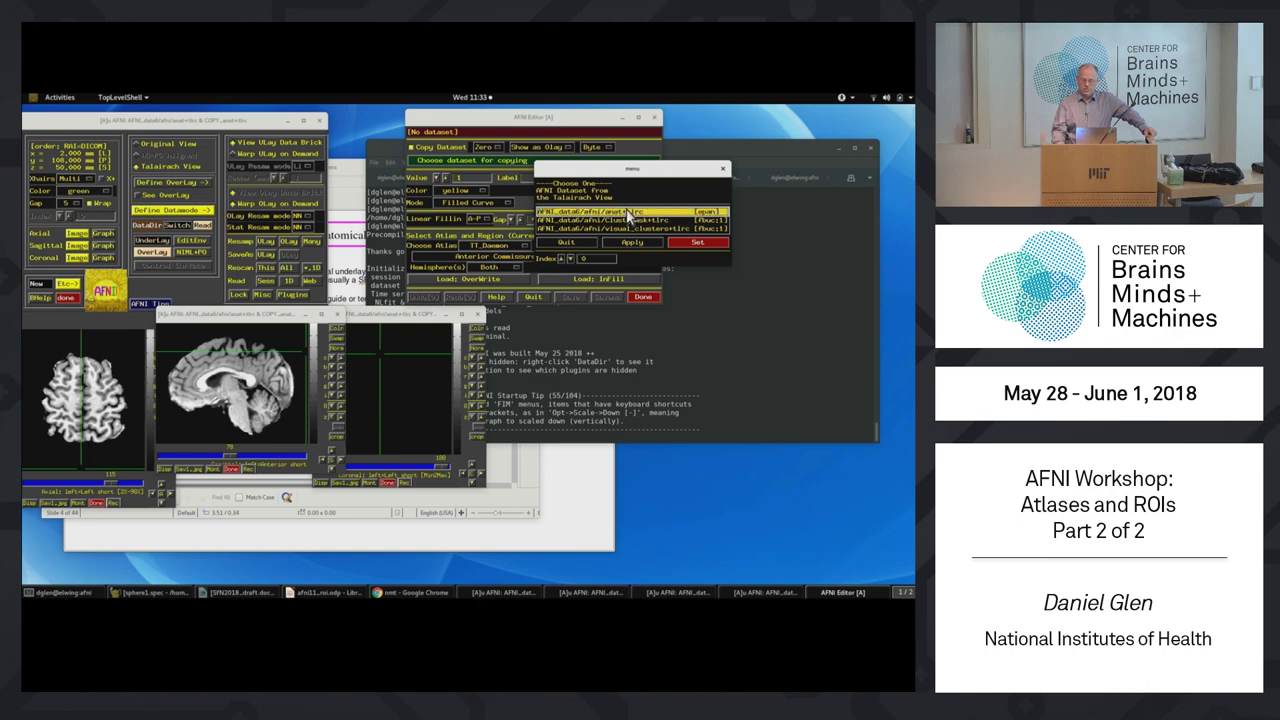
pyautogui.click(694, 244)
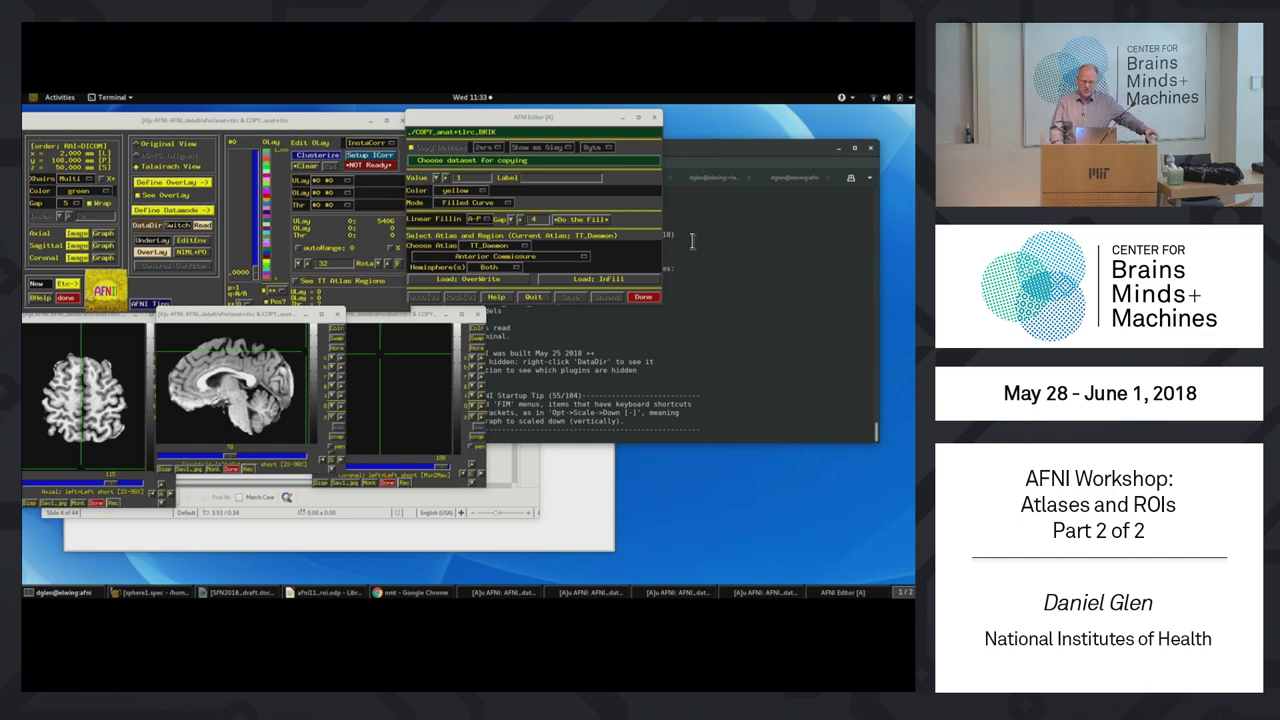
pyautogui.click(642, 250)
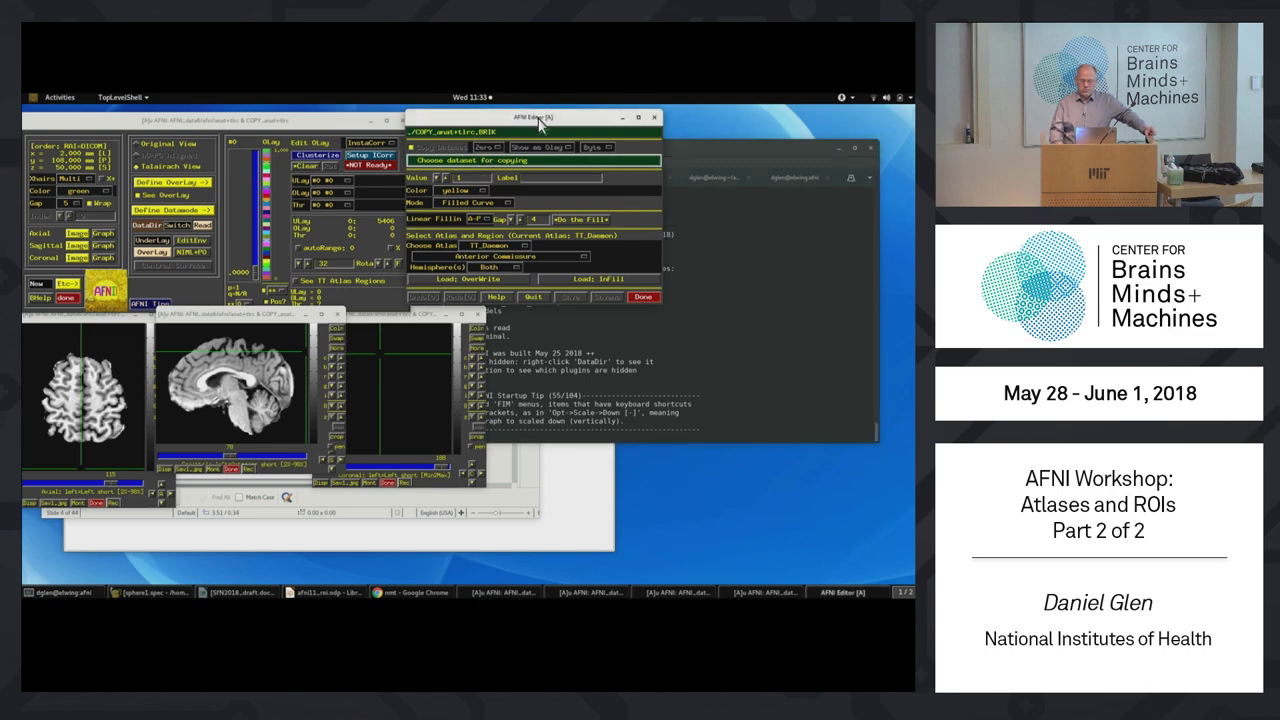
pyautogui.moveTo(543, 117); pyautogui.dragTo(636, 112)
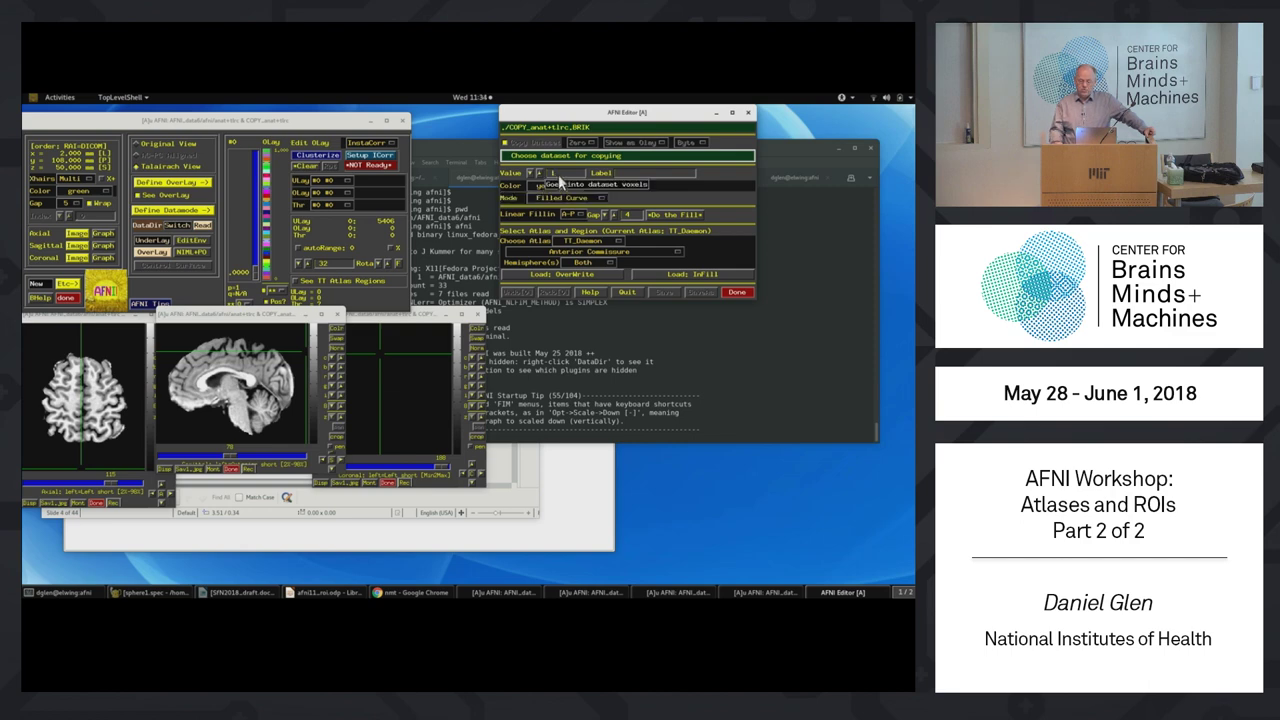
# Label drawing value 1 'ac', keeping the yellow colour and Filled Curve mode.
pyautogui.click(620, 174)
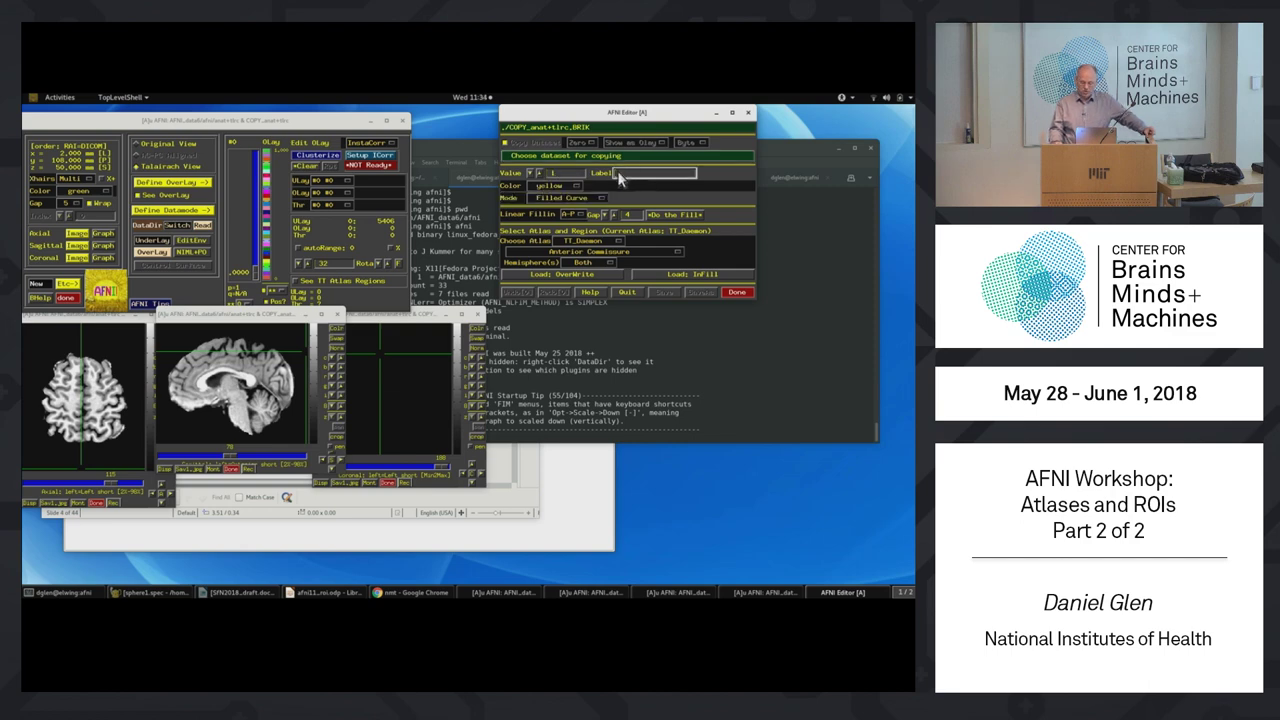
pyautogui.write('ac')
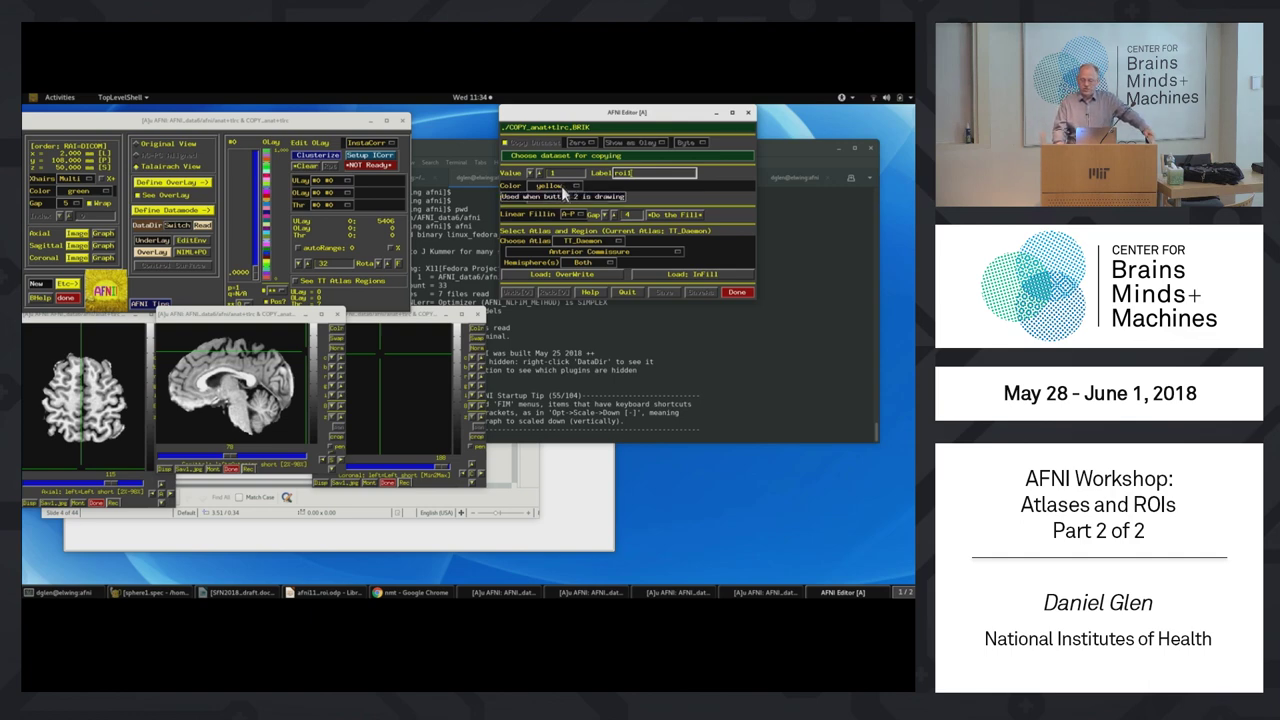
pyautogui.click(564, 184)
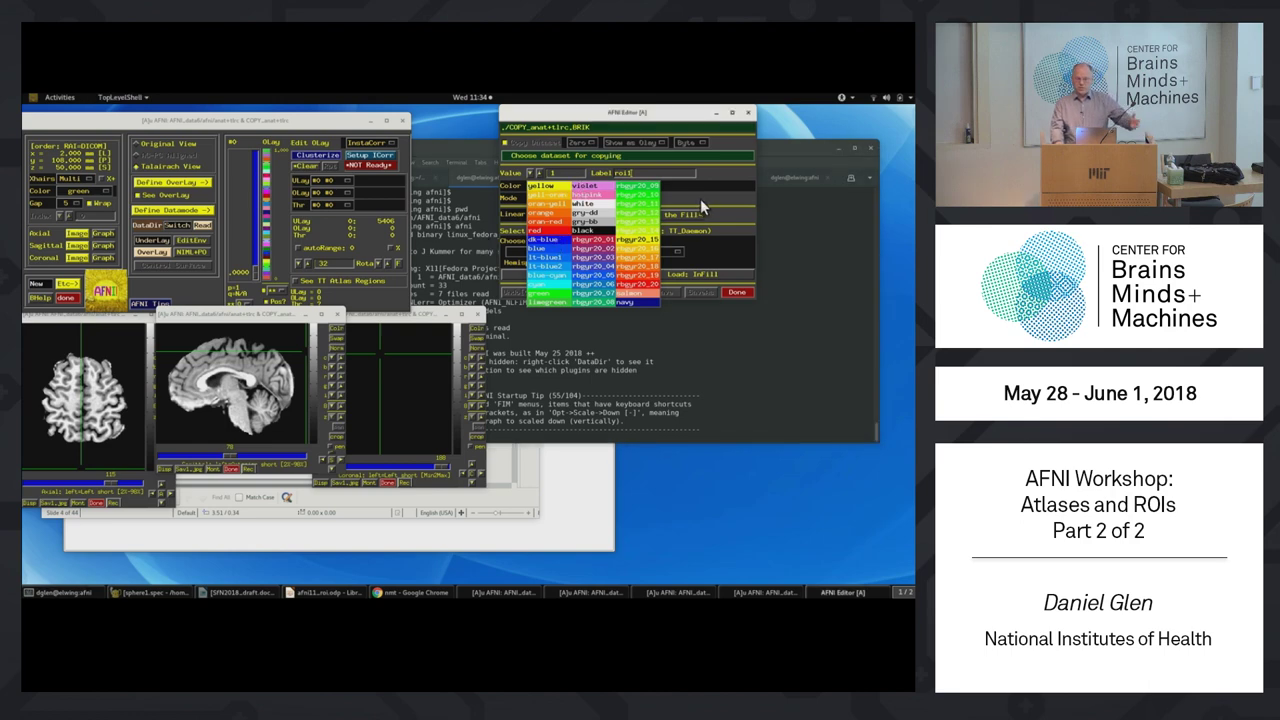
pyautogui.click(701, 198)
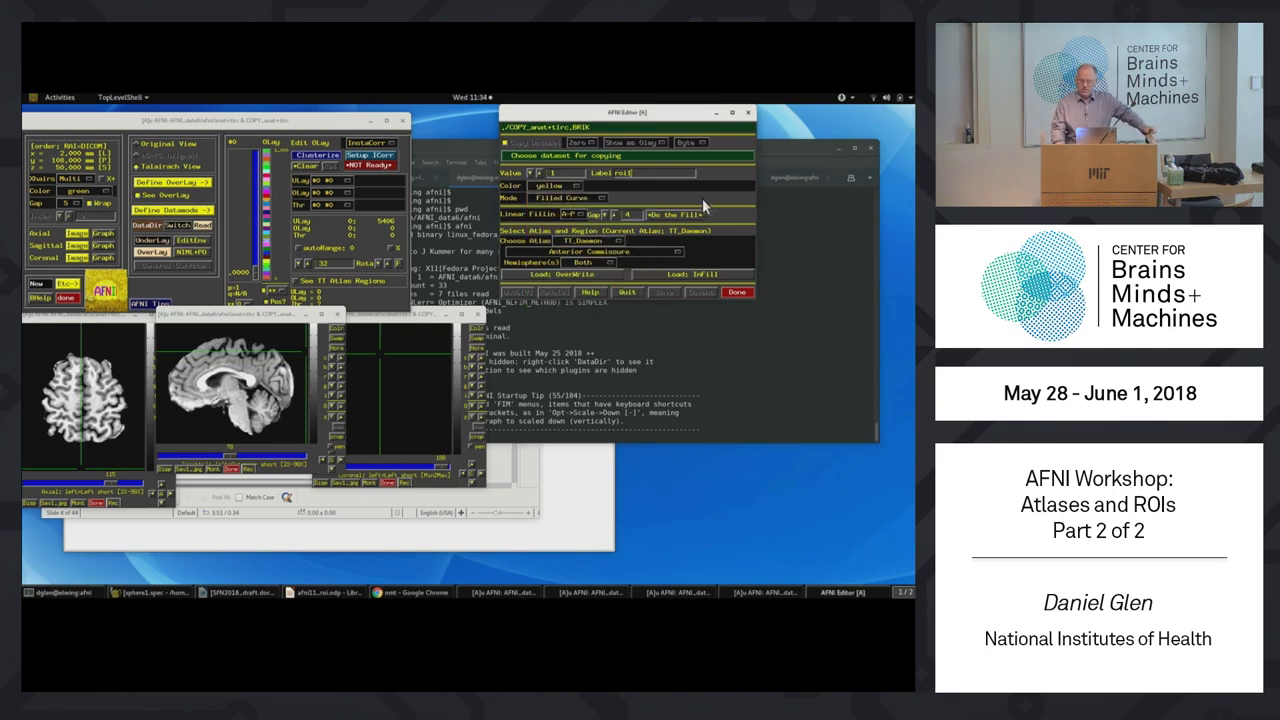
pyautogui.click(563, 196)
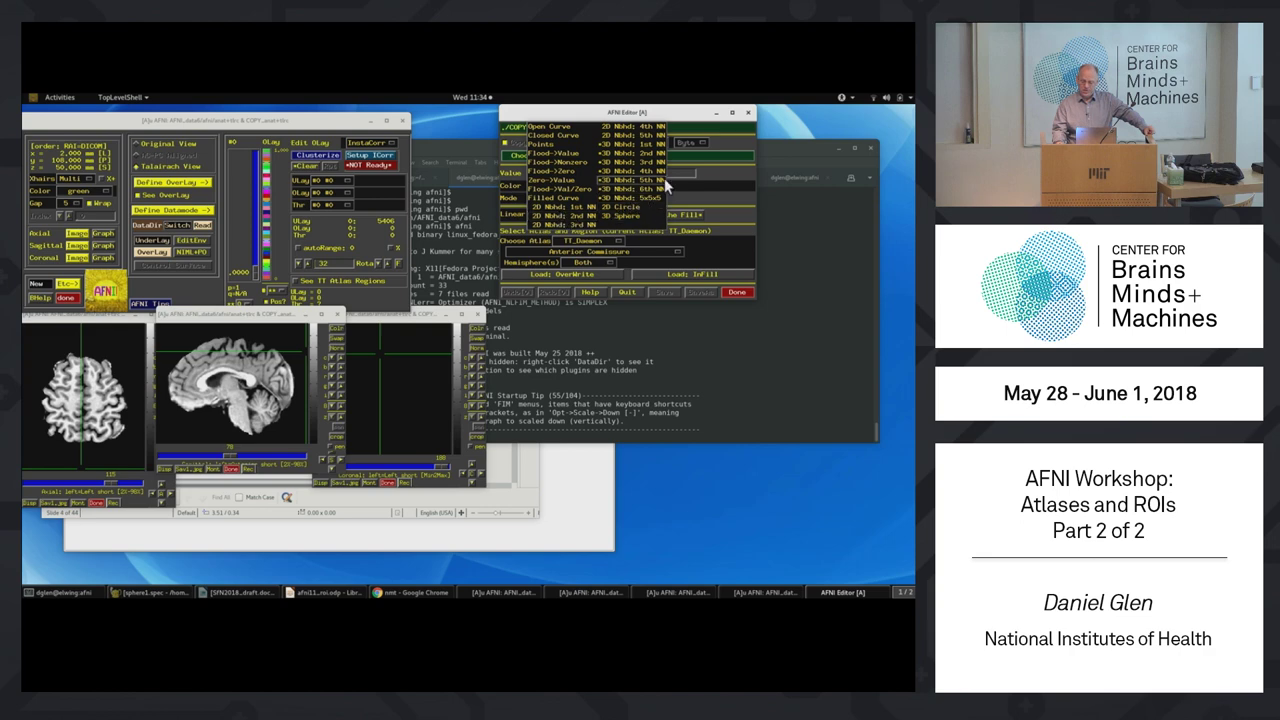
pyautogui.click(694, 207)
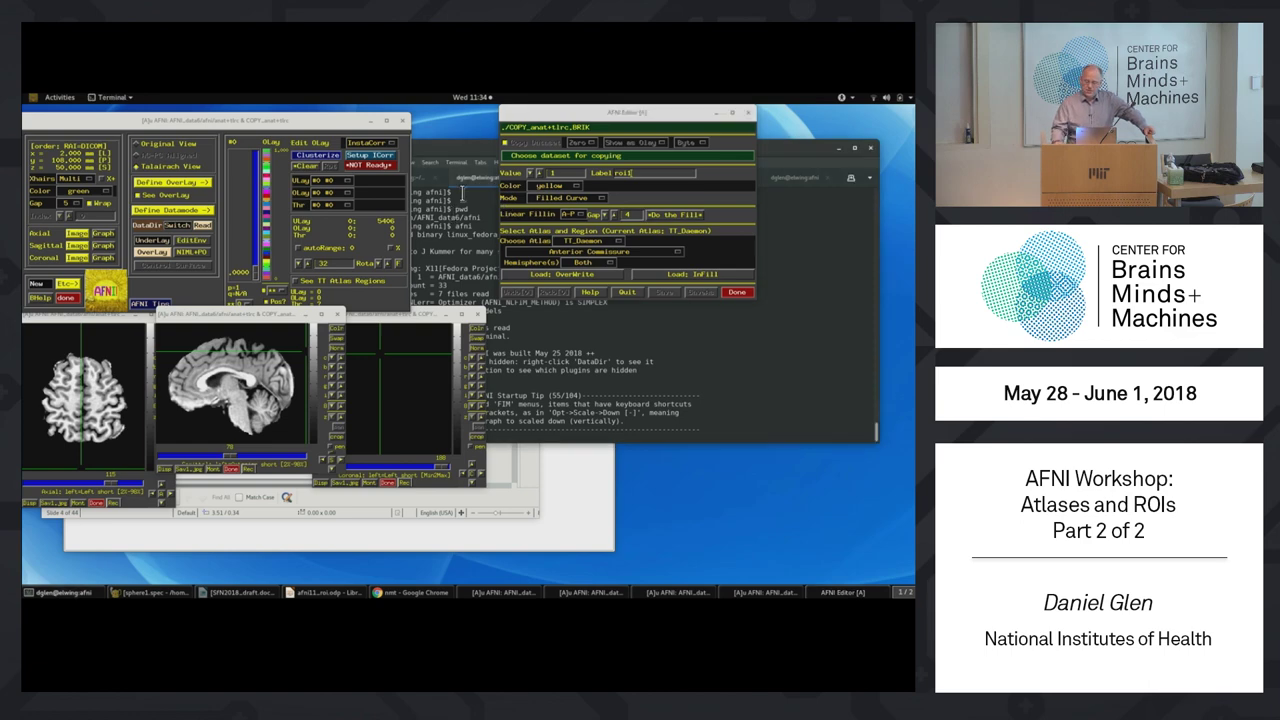
# Arrange the sagittal and coronal viewers and fill a value-1 region on the coronal slice.
pyautogui.moveTo(265, 316); pyautogui.dragTo(297, 298)
pyautogui.click(245, 375)
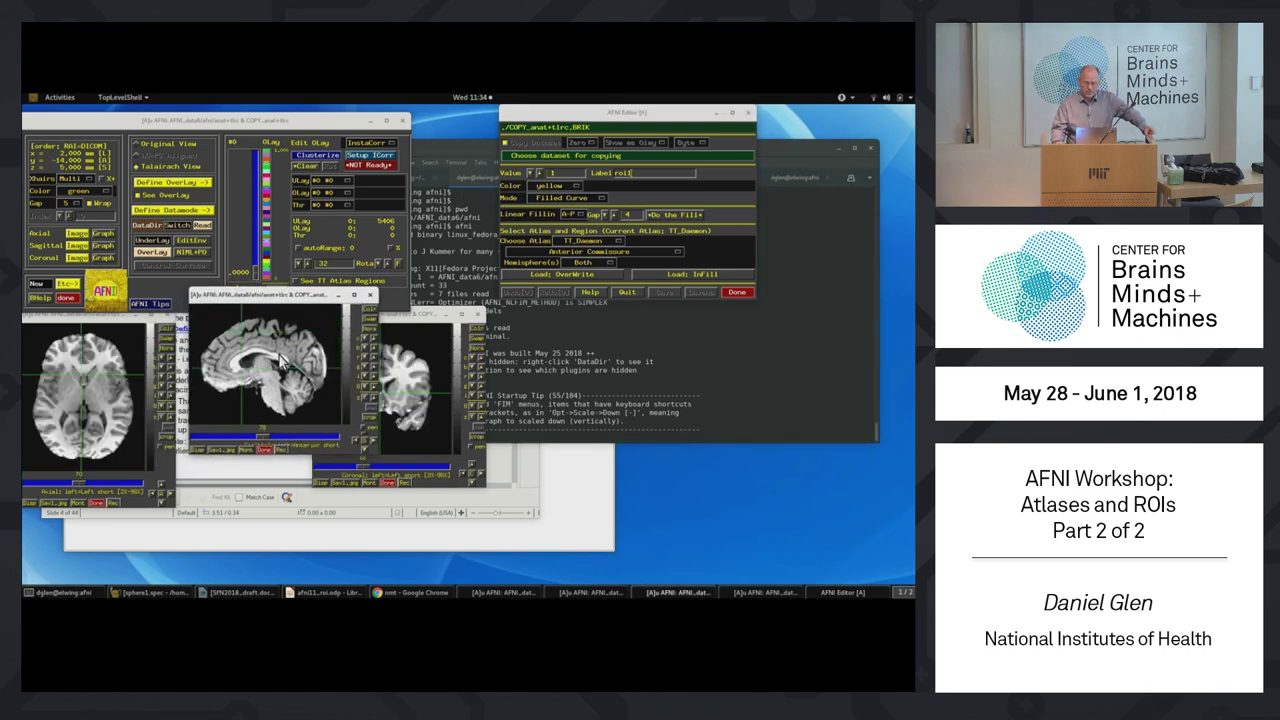
pyautogui.click(284, 362)
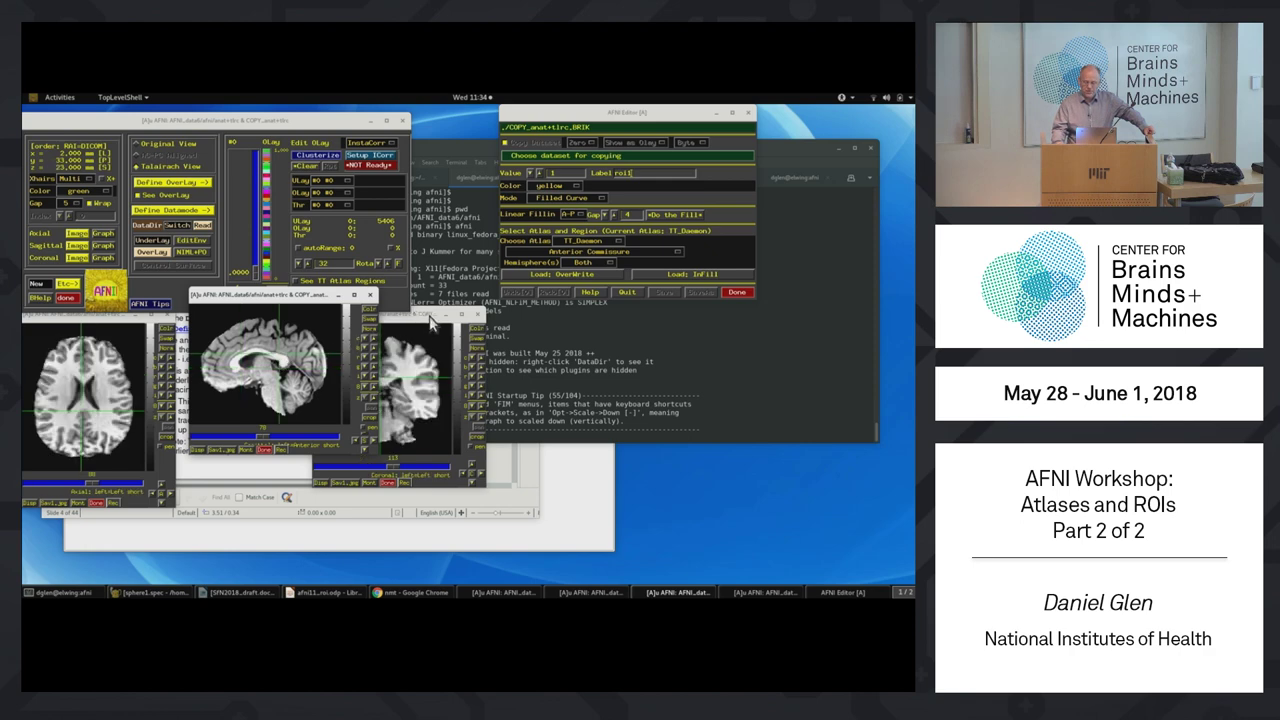
pyautogui.moveTo(428, 313); pyautogui.dragTo(484, 278)
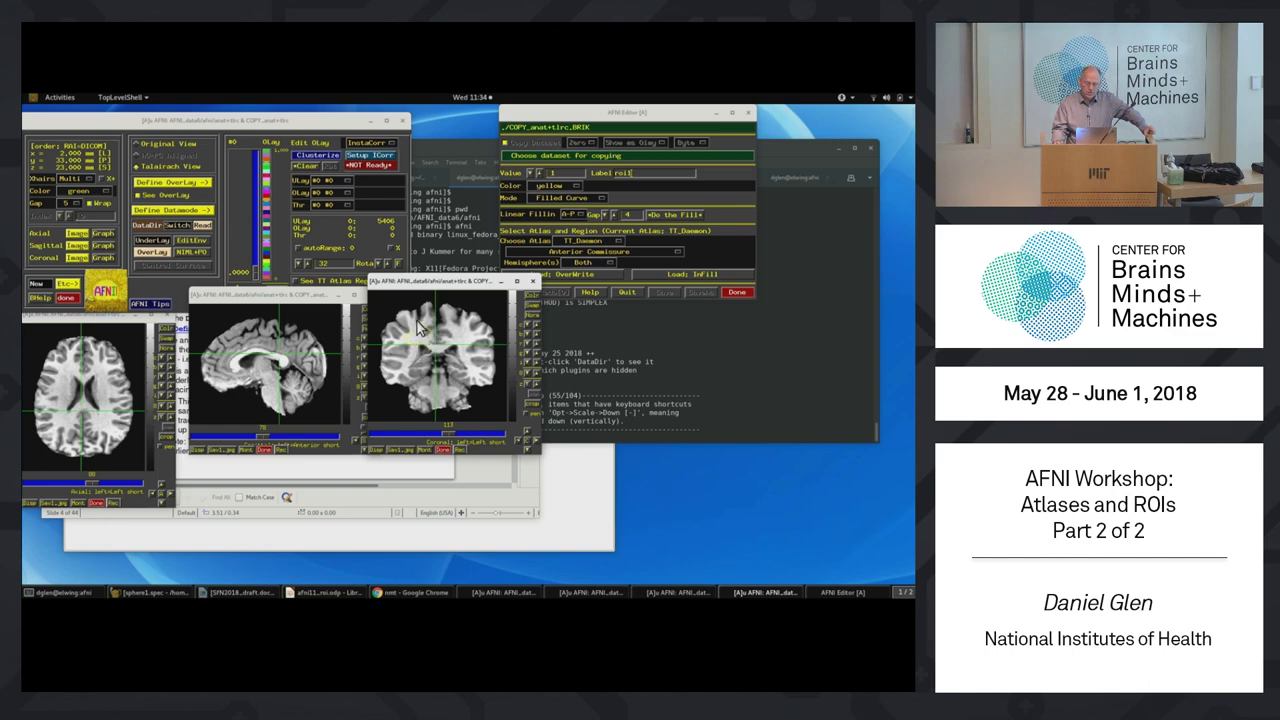
pyautogui.moveTo(406, 330); pyautogui.dragTo(412, 338)
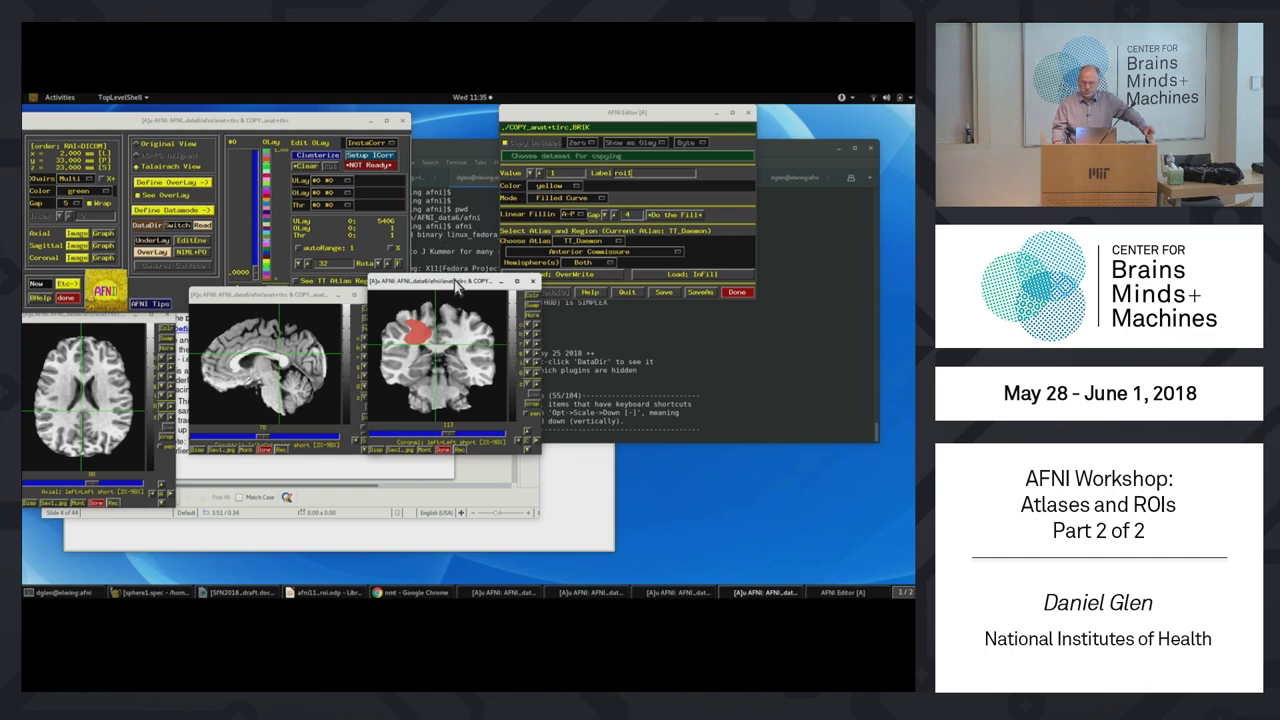
# Undo the first filled region and change the drawing colour to red.
pyautogui.moveTo(453, 283); pyautogui.dragTo(417, 152)
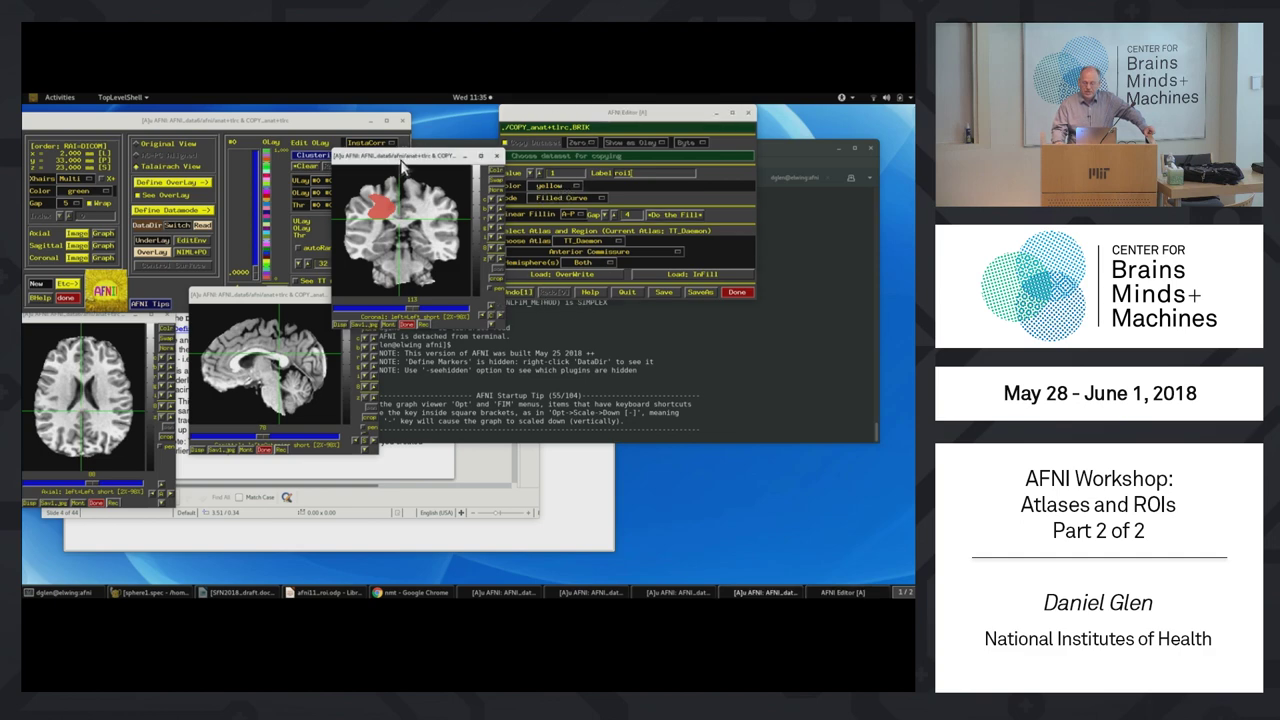
pyautogui.moveTo(403, 150); pyautogui.dragTo(332, 204)
pyautogui.click(507, 295)
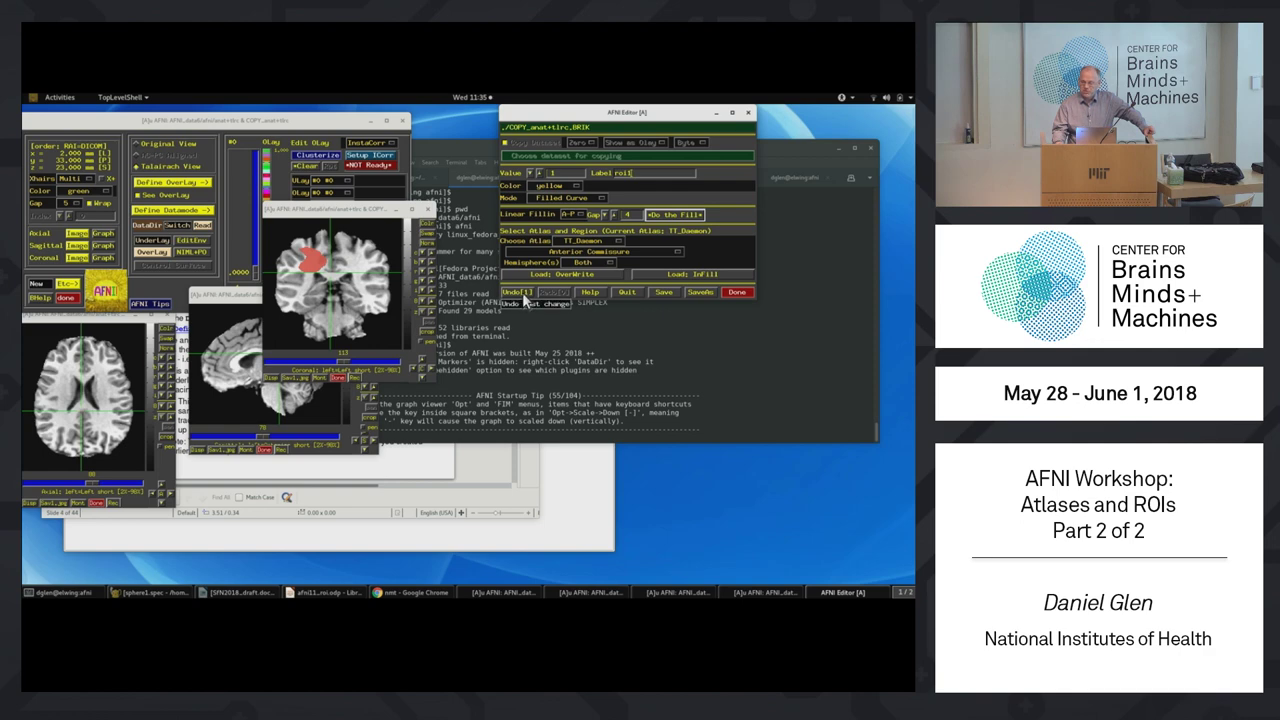
pyautogui.click(522, 296)
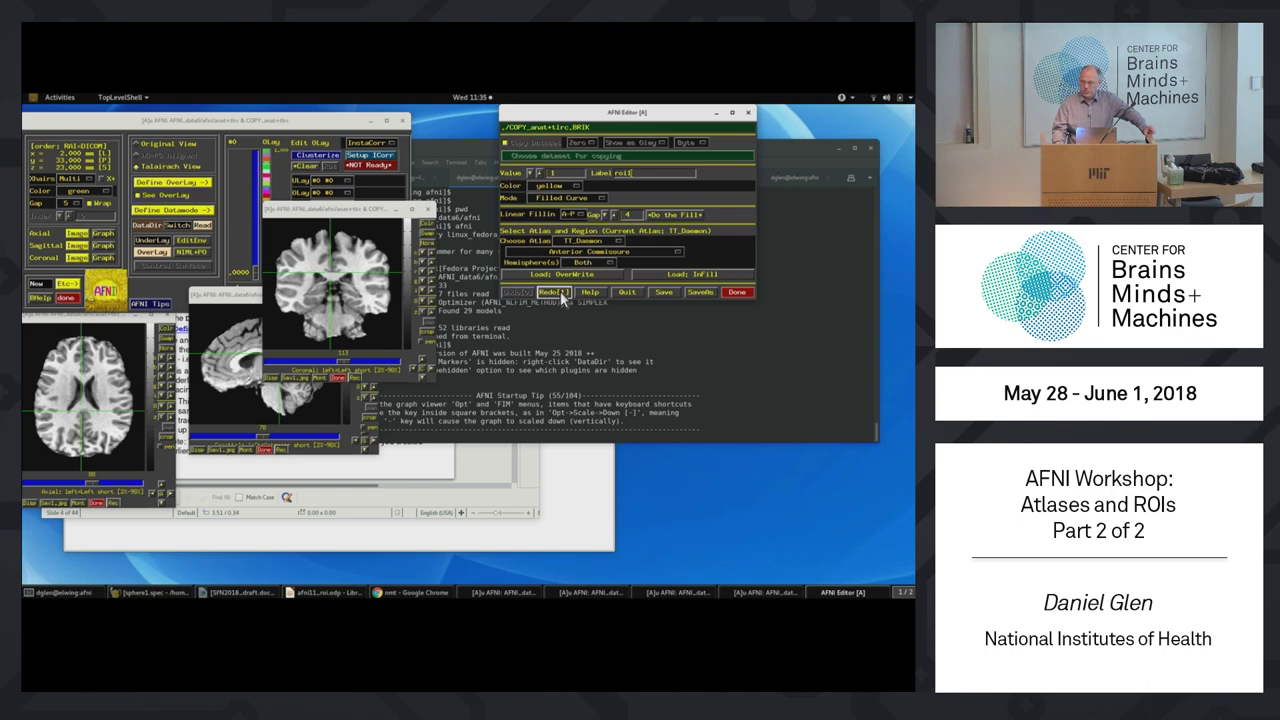
pyautogui.click(546, 192)
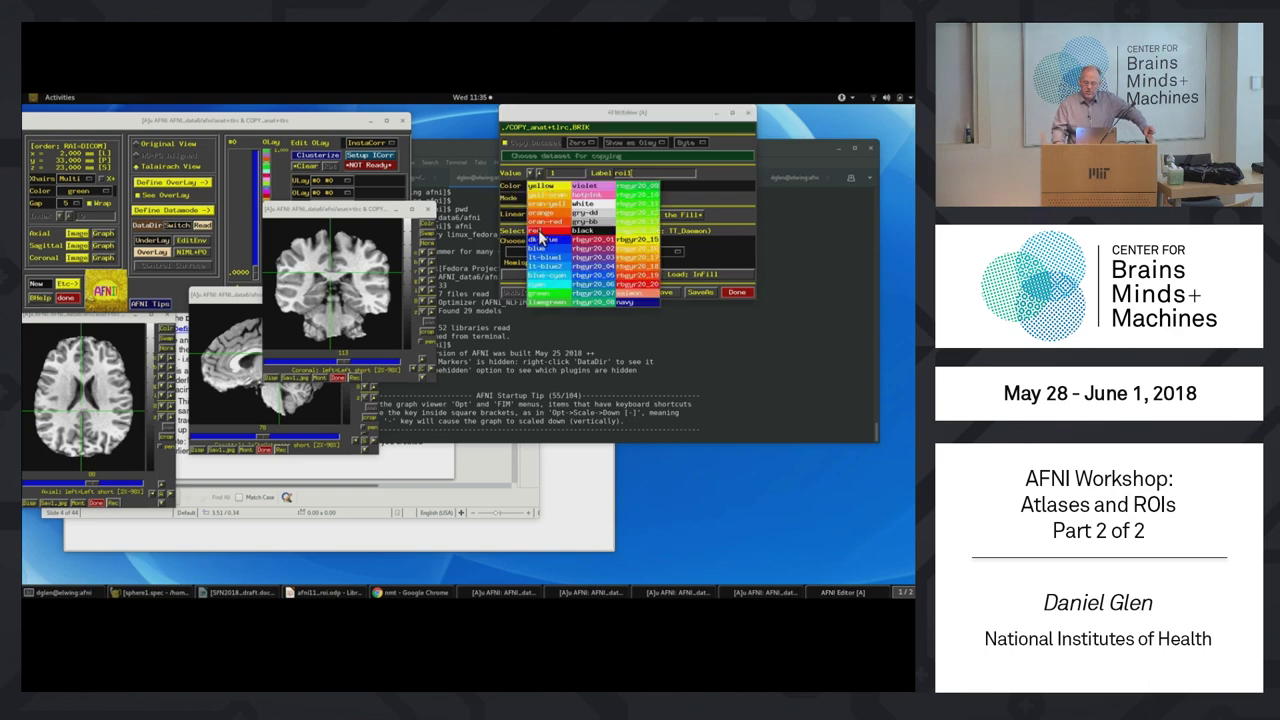
pyautogui.click(540, 232)
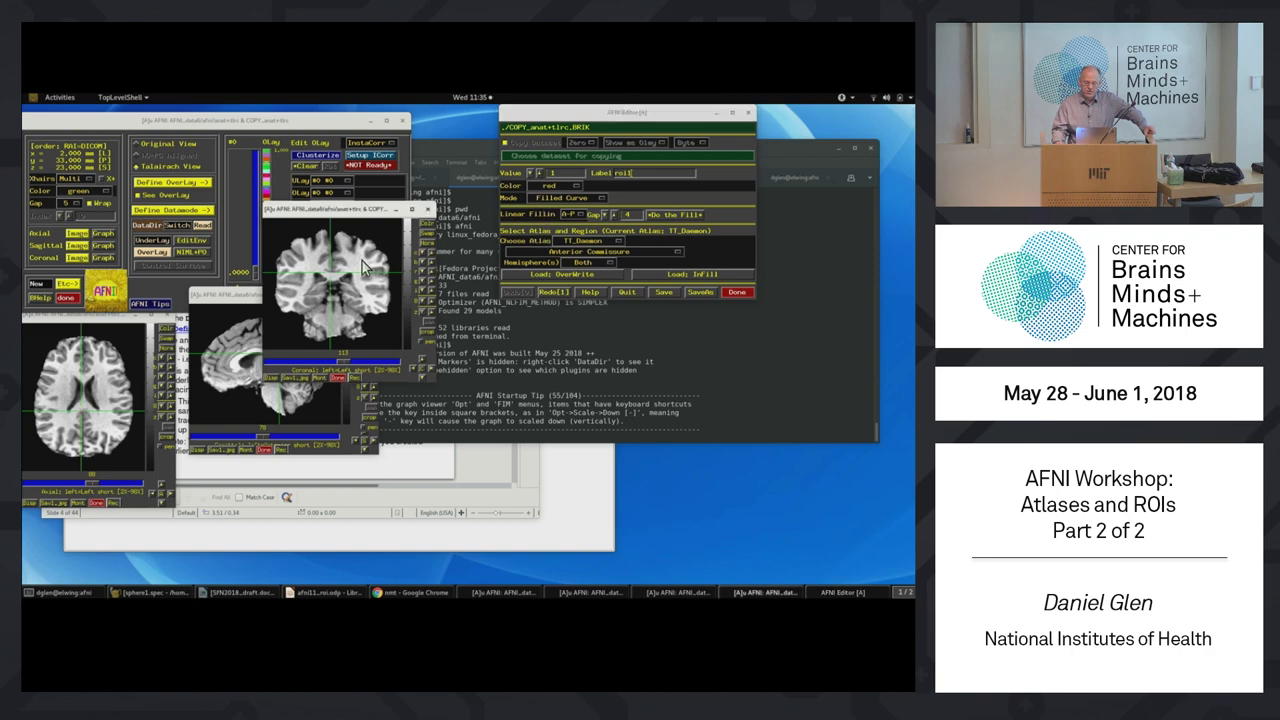
# Draw a small red filled patch at the top of the coronal slice.
pyautogui.click(510, 215)
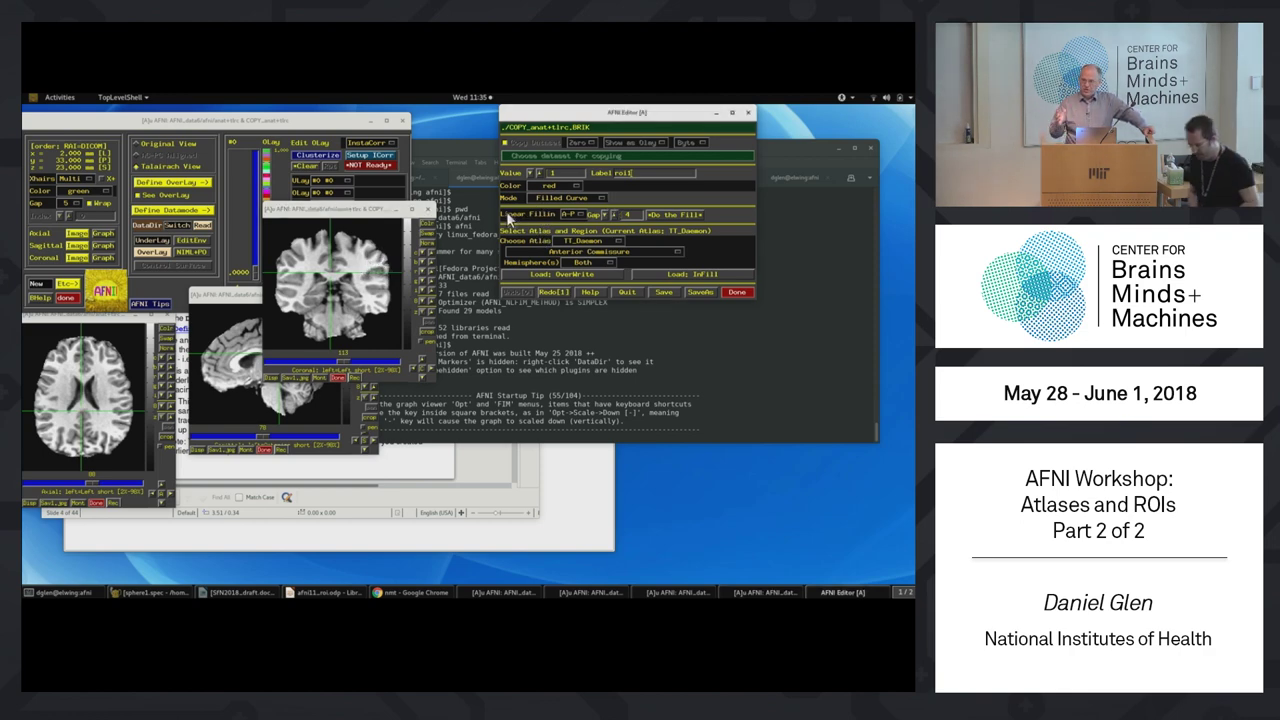
pyautogui.click(392, 277)
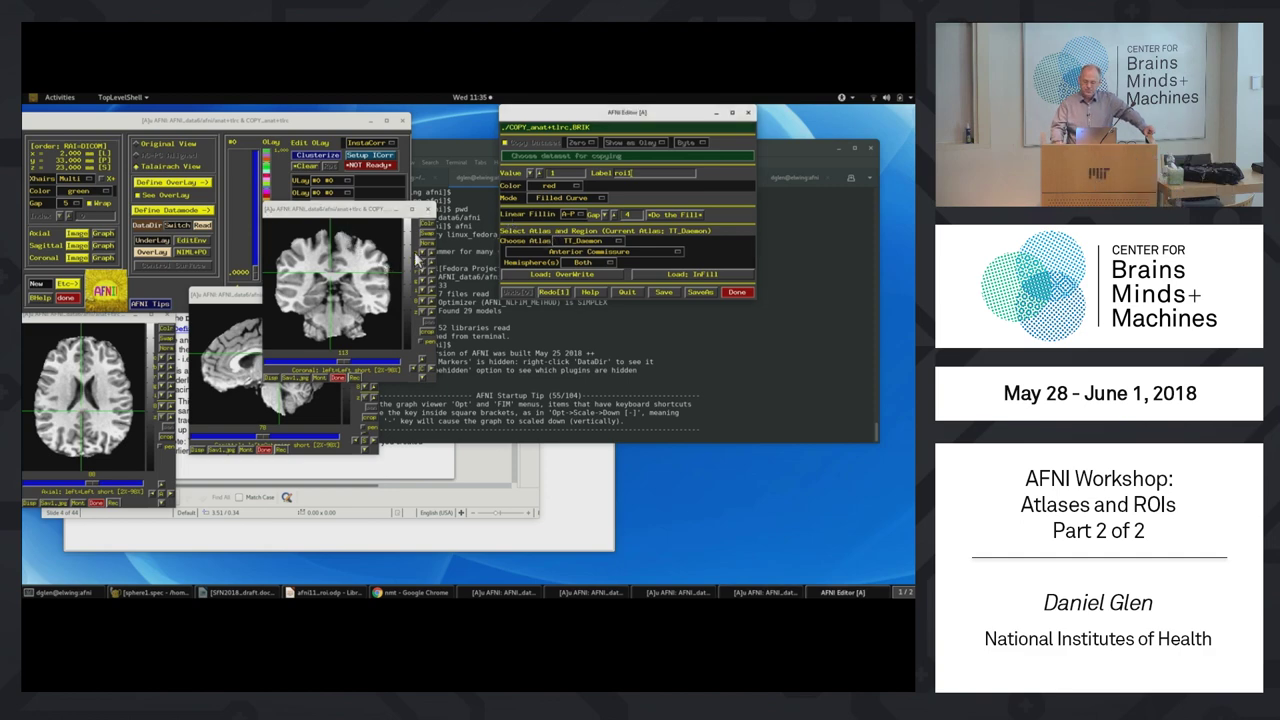
pyautogui.click(339, 256)
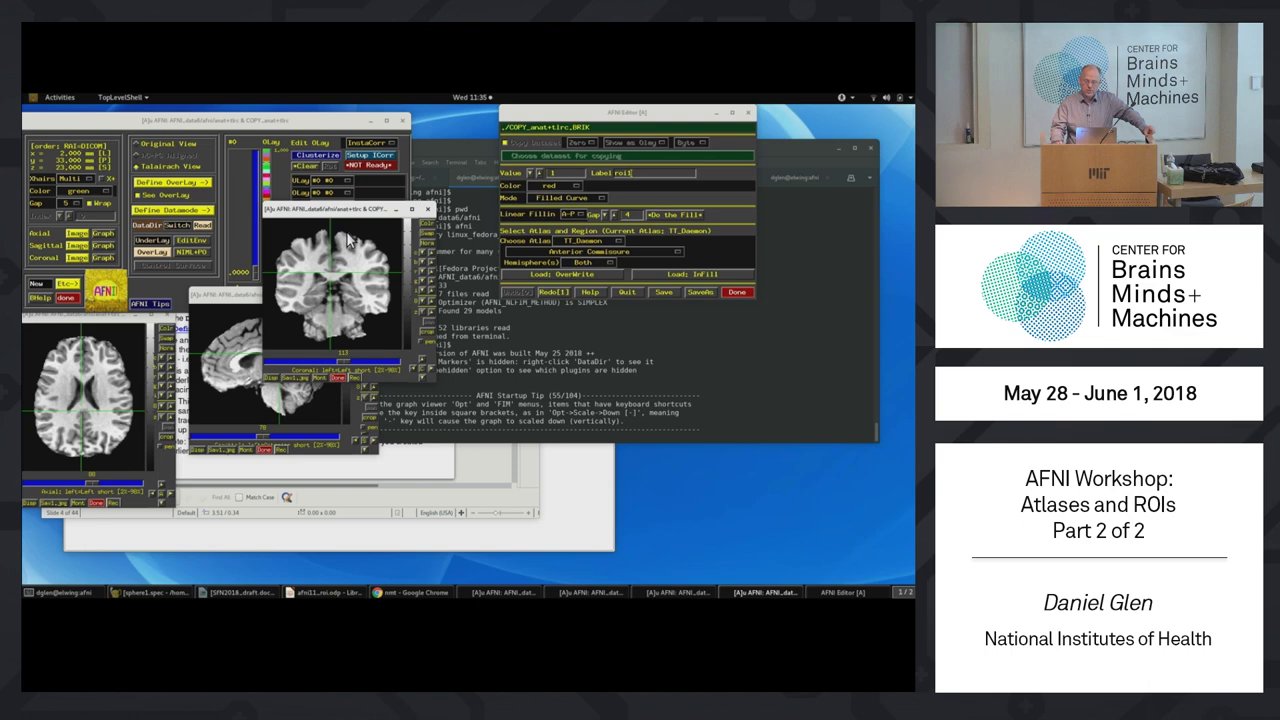
pyautogui.moveTo(343, 238); pyautogui.dragTo(343, 253)
pyautogui.moveTo(352, 240); pyautogui.dragTo(354, 238)
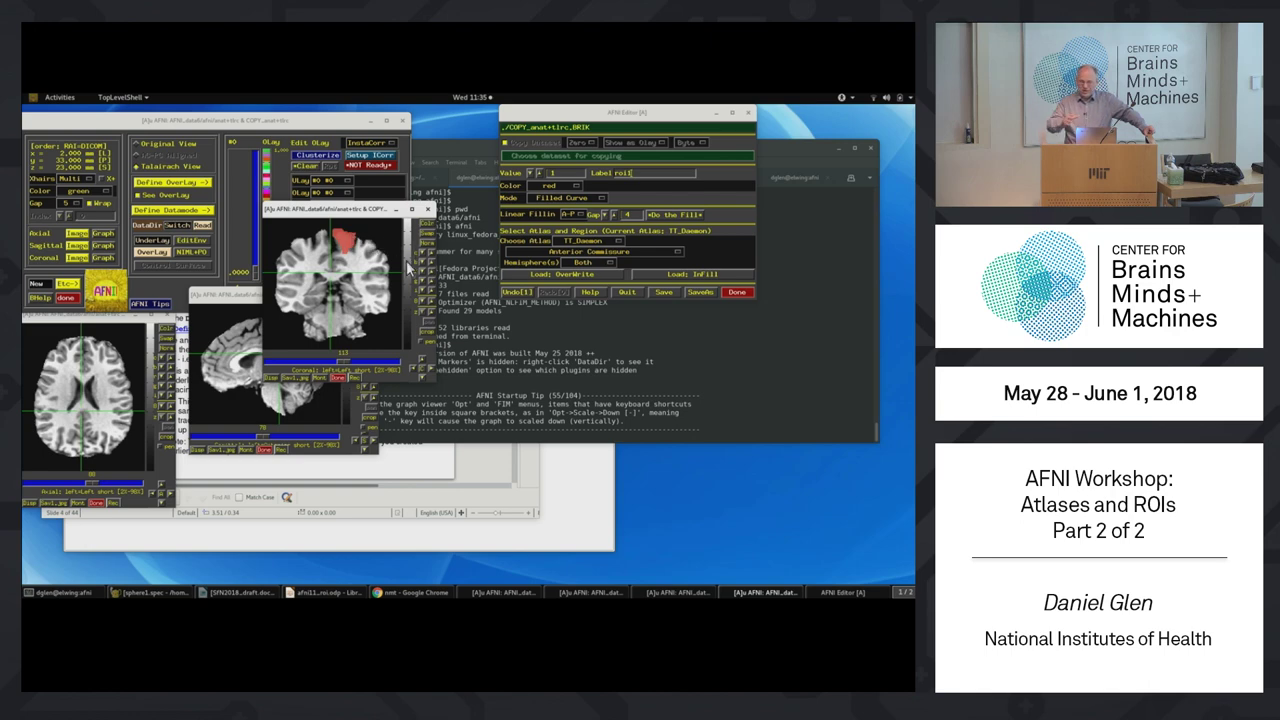
pyautogui.scroll(2, 406, 260)
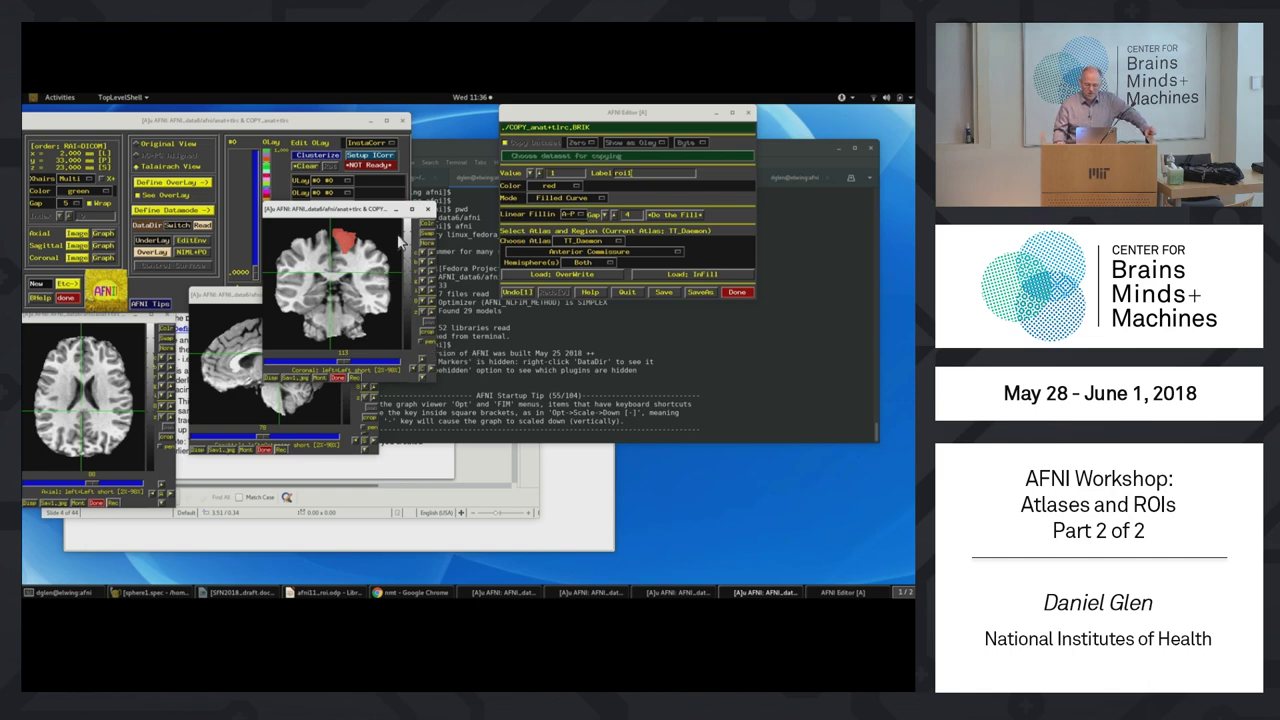
# Turn on the pen and add a red stroke to the right of the existing patch.
pyautogui.click(422, 348)
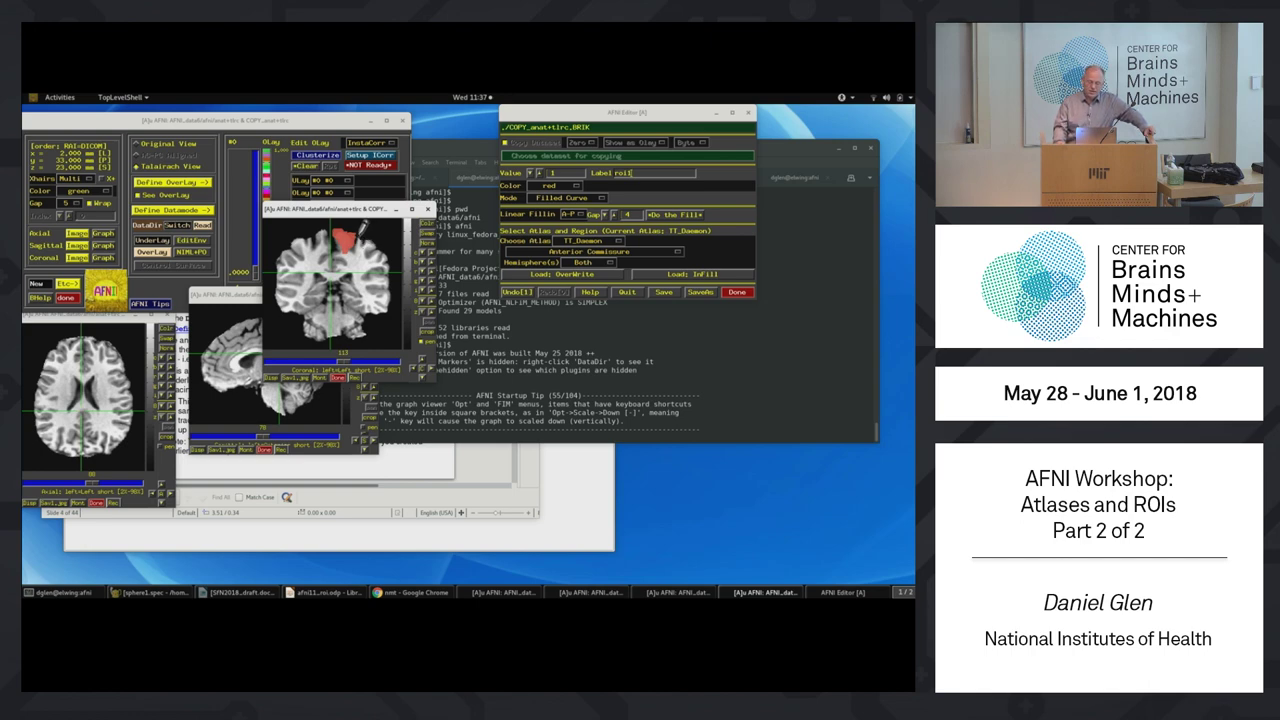
pyautogui.moveTo(362, 230)
pyautogui.mouseDown()
pyautogui.moveTo(366, 256)
pyautogui.moveTo(381, 243)
pyautogui.moveTo(362, 232)
pyautogui.mouseUp()
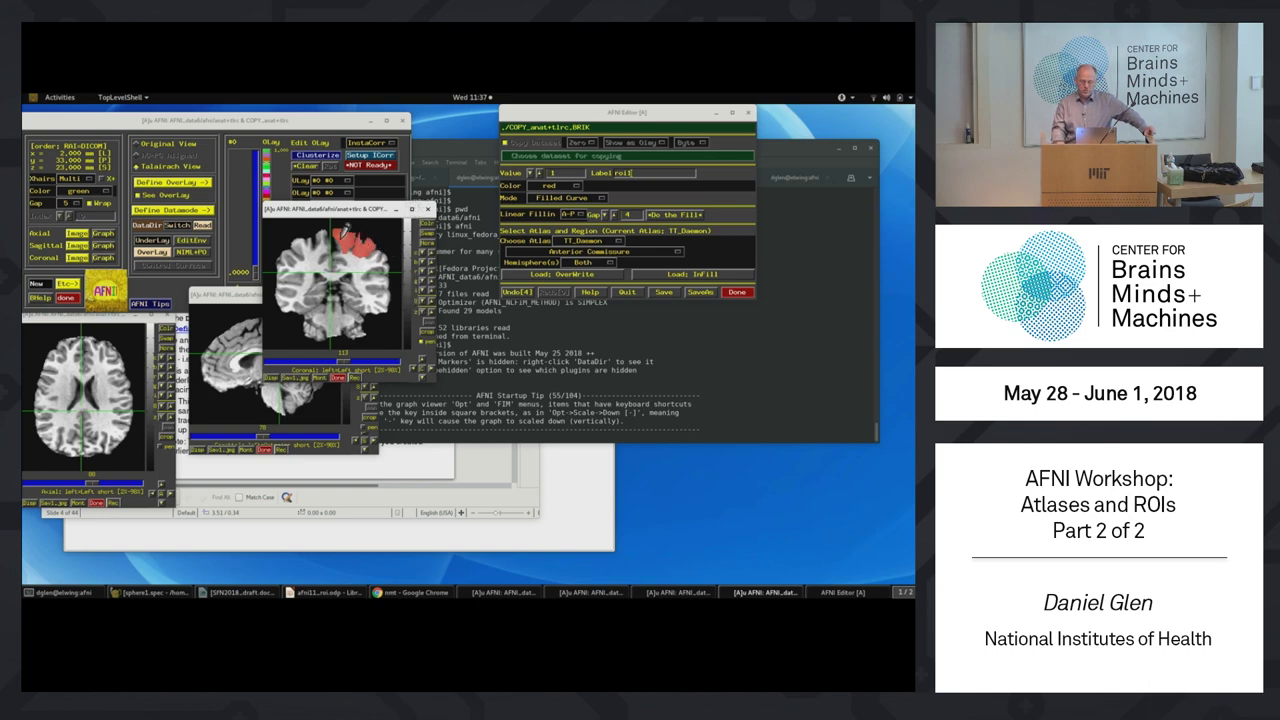
# Raise the drawing value to 2 and label it 'roi2'.
pyautogui.click(528, 166)
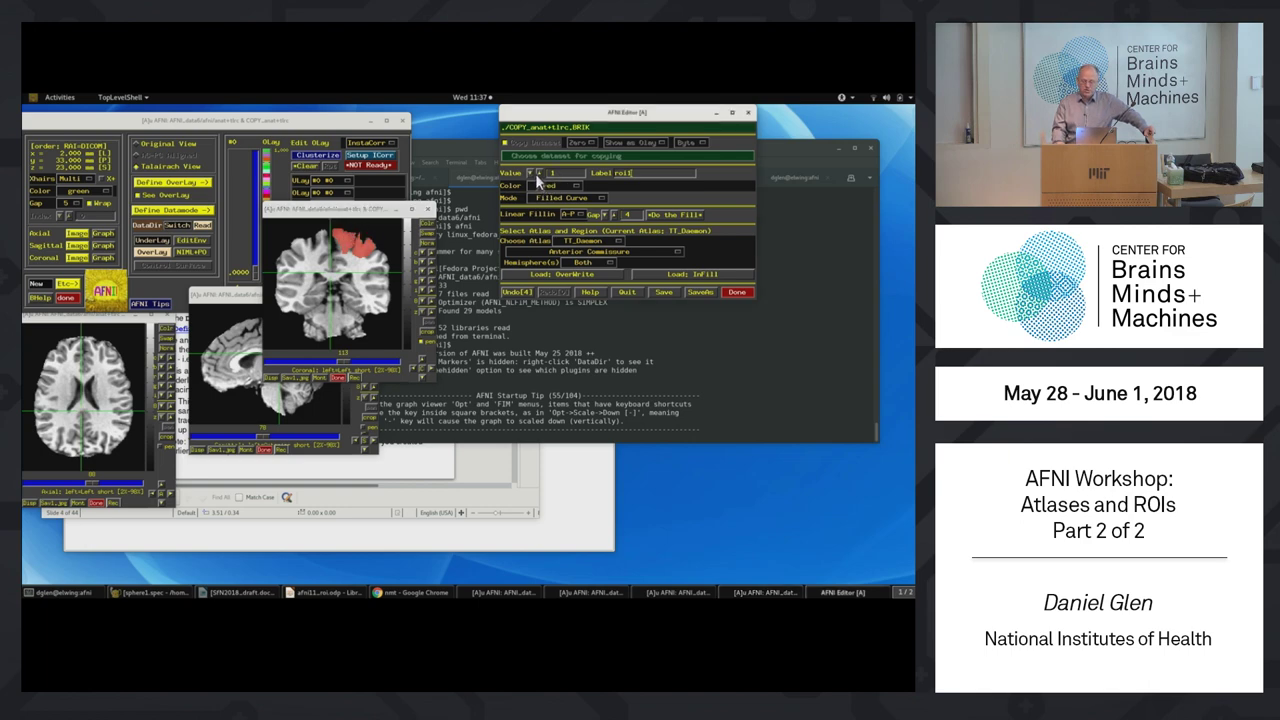
pyautogui.click(538, 173)
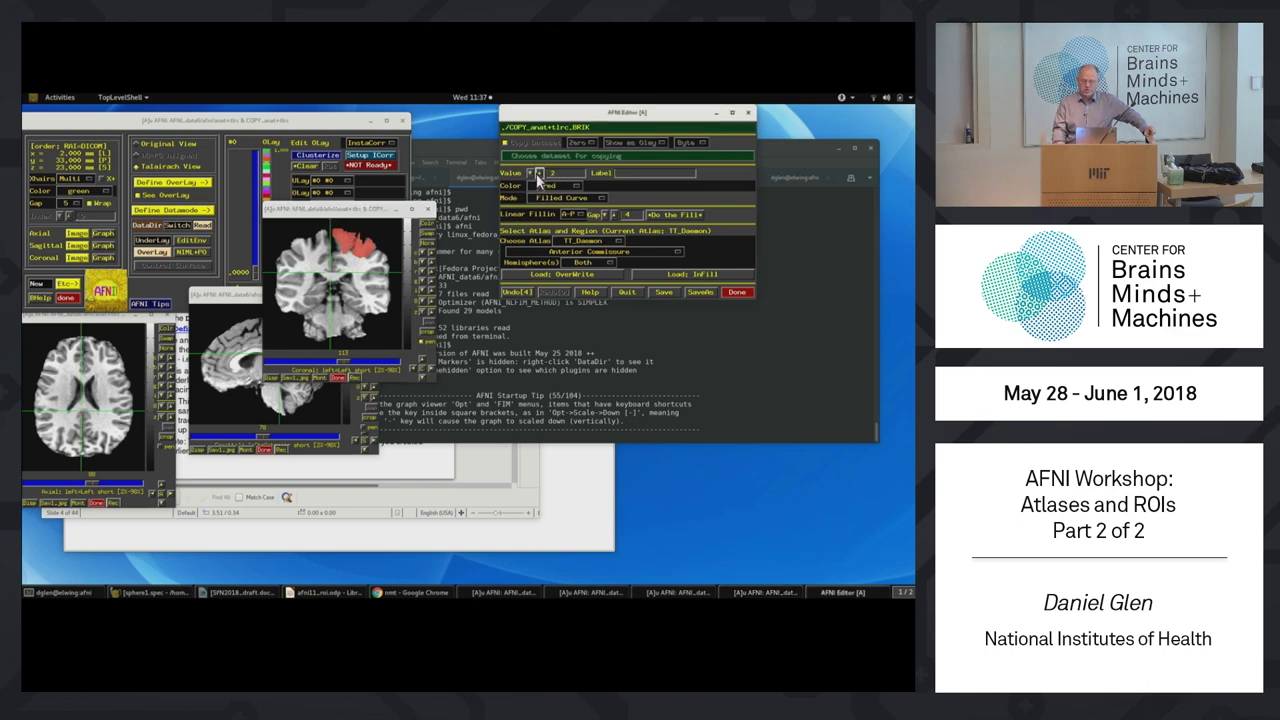
pyautogui.click(632, 177)
pyautogui.write('r')
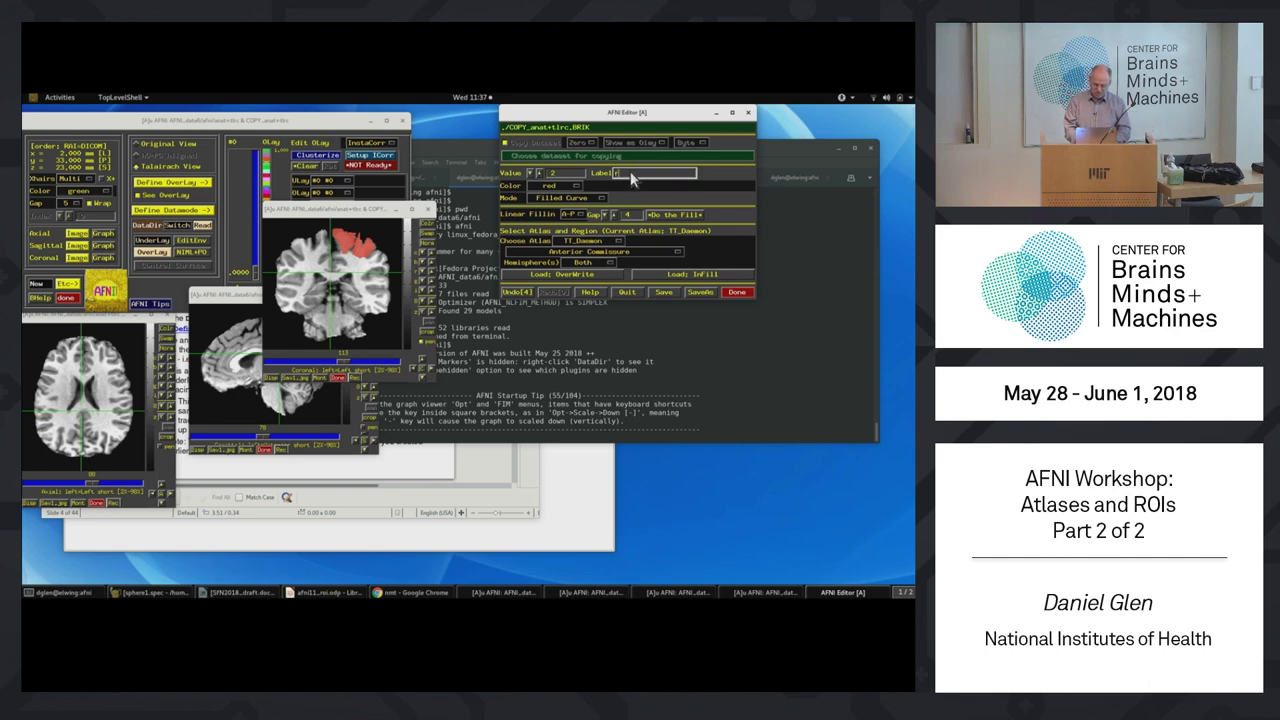
pyautogui.write('oi2')
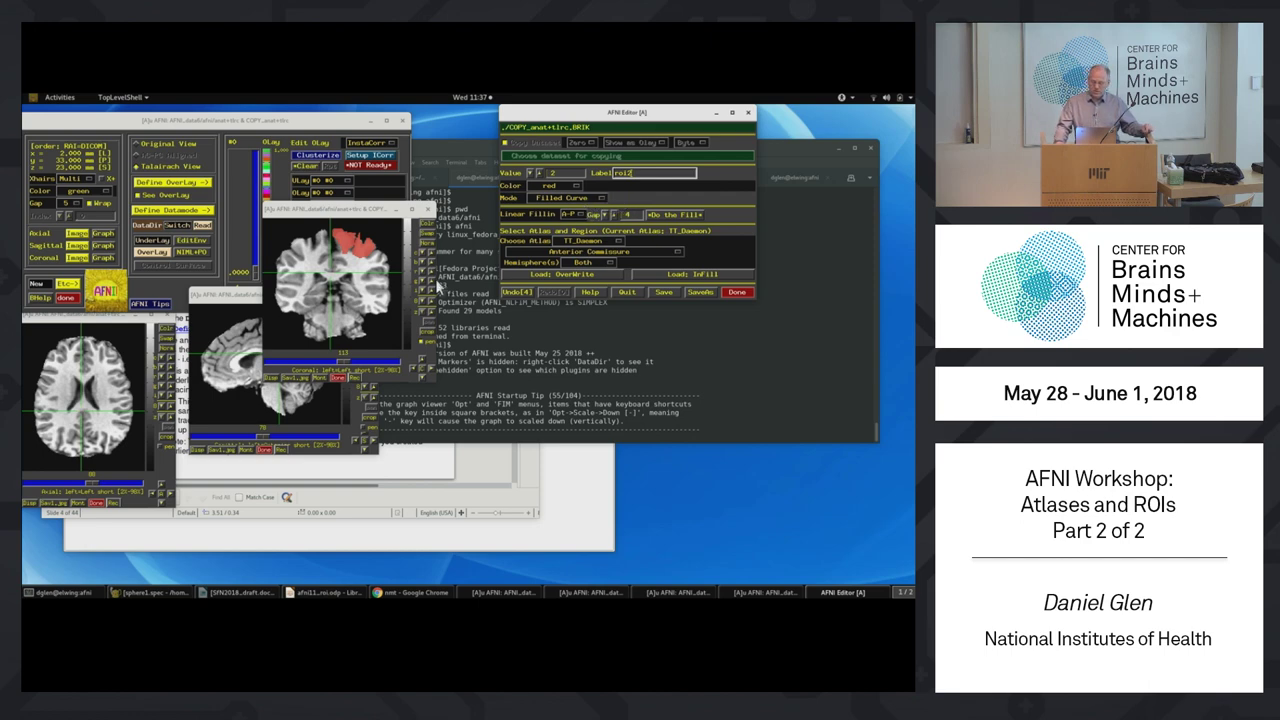
pyautogui.click(365, 370)
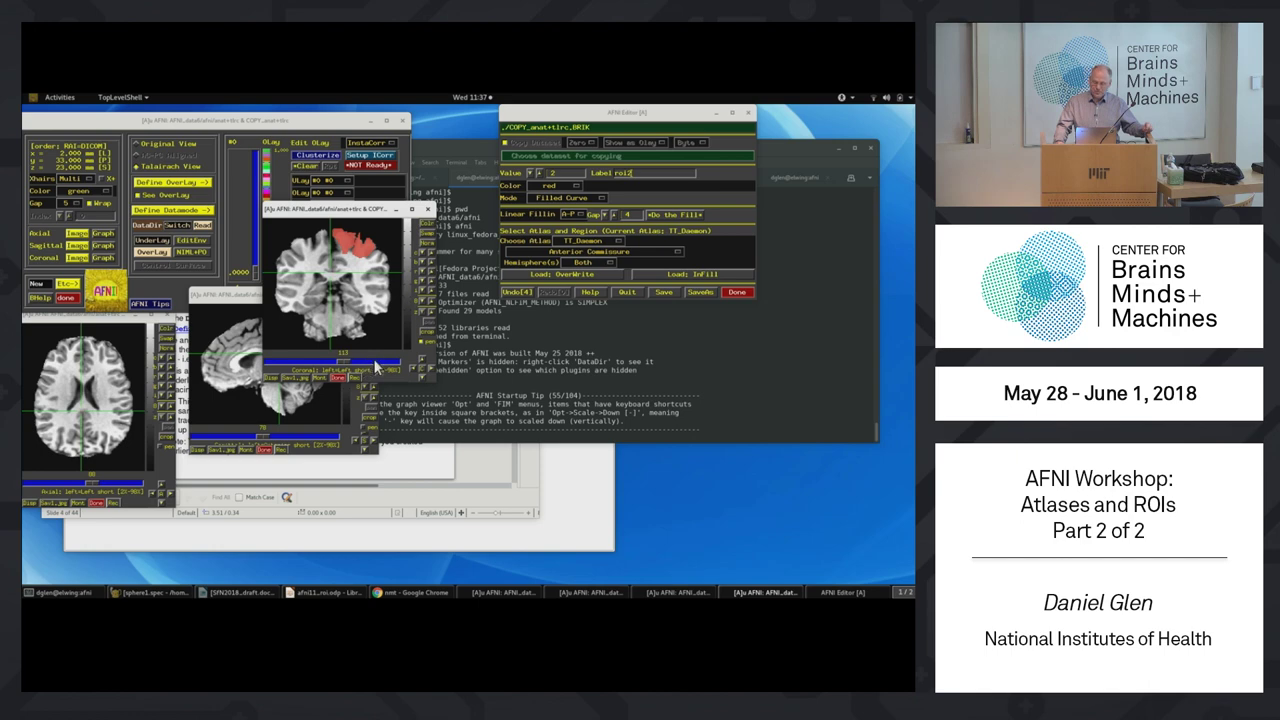
pyautogui.click(589, 196)
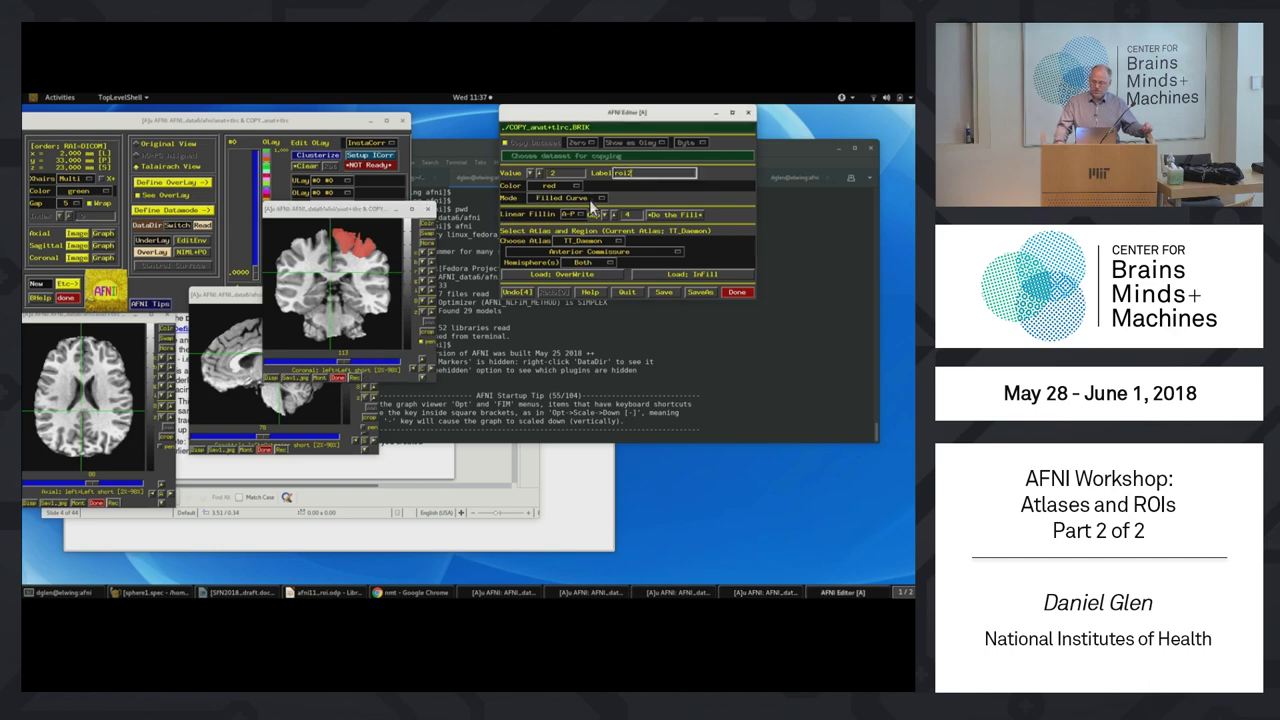
# Switch the Draw Dataset mode to 3D Sphere for roi2, then select the coronal image.
pyautogui.click(589, 199)
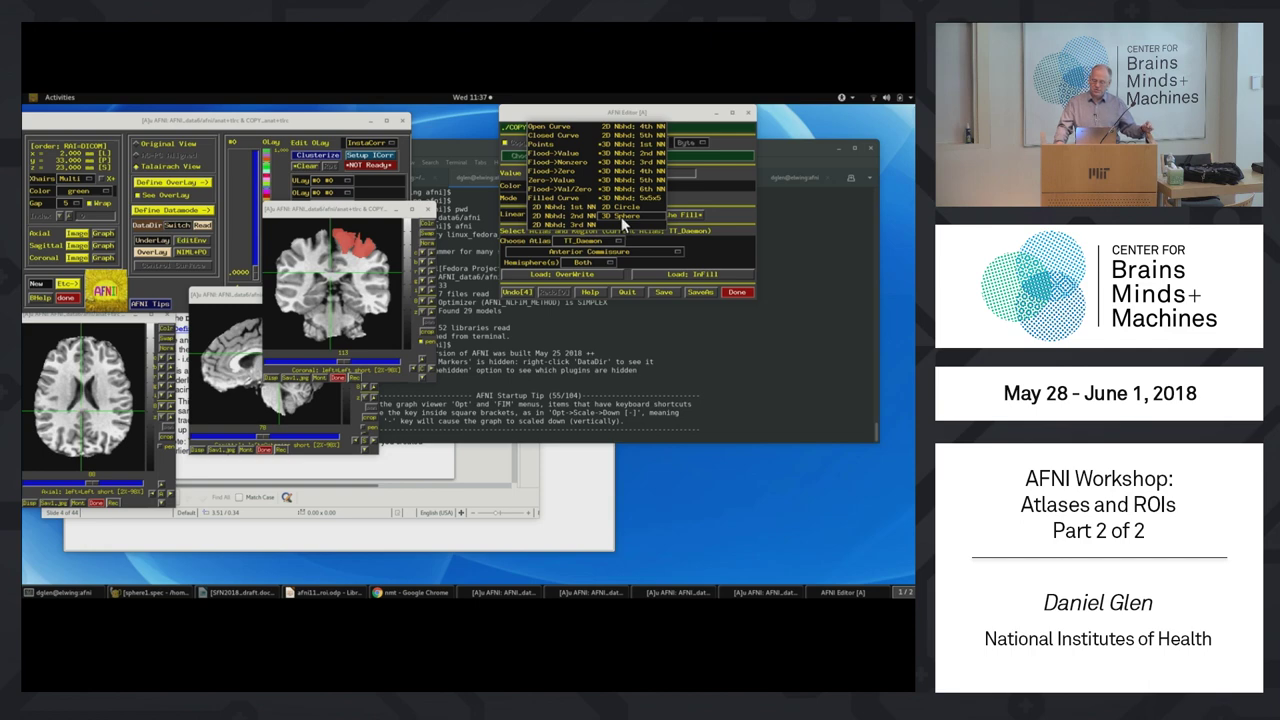
pyautogui.click(621, 217)
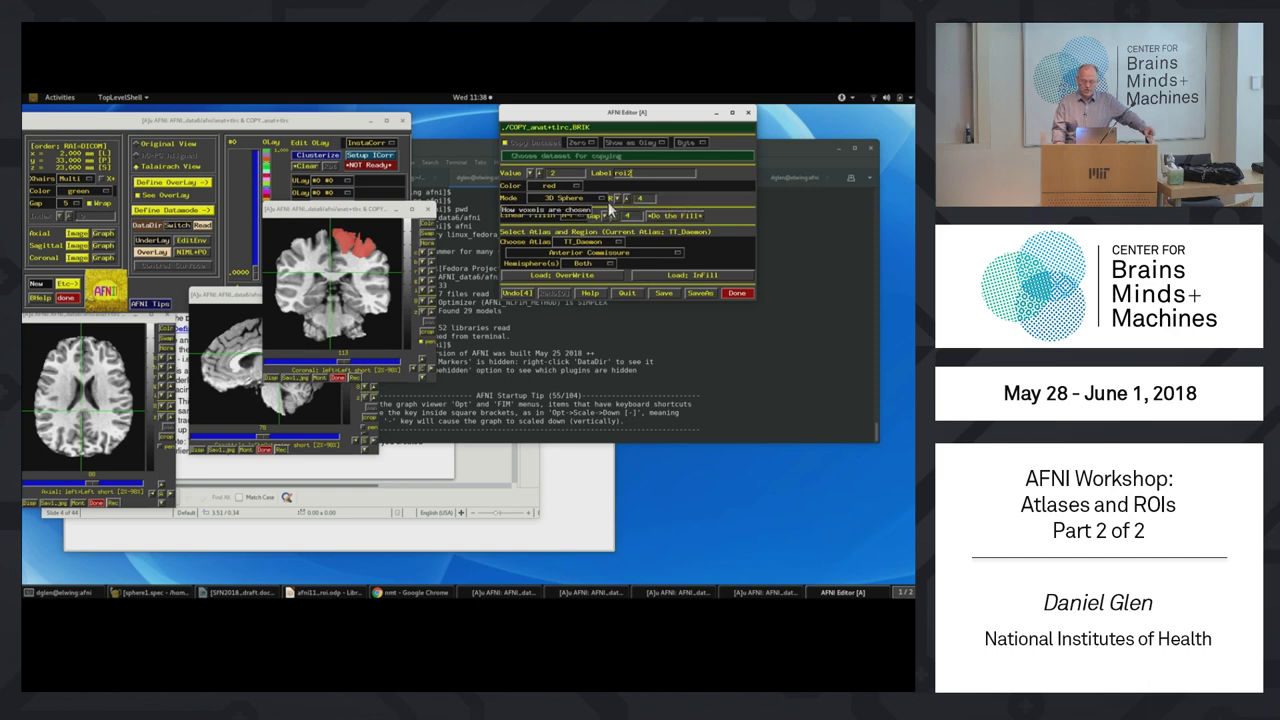
pyautogui.click(405, 245)
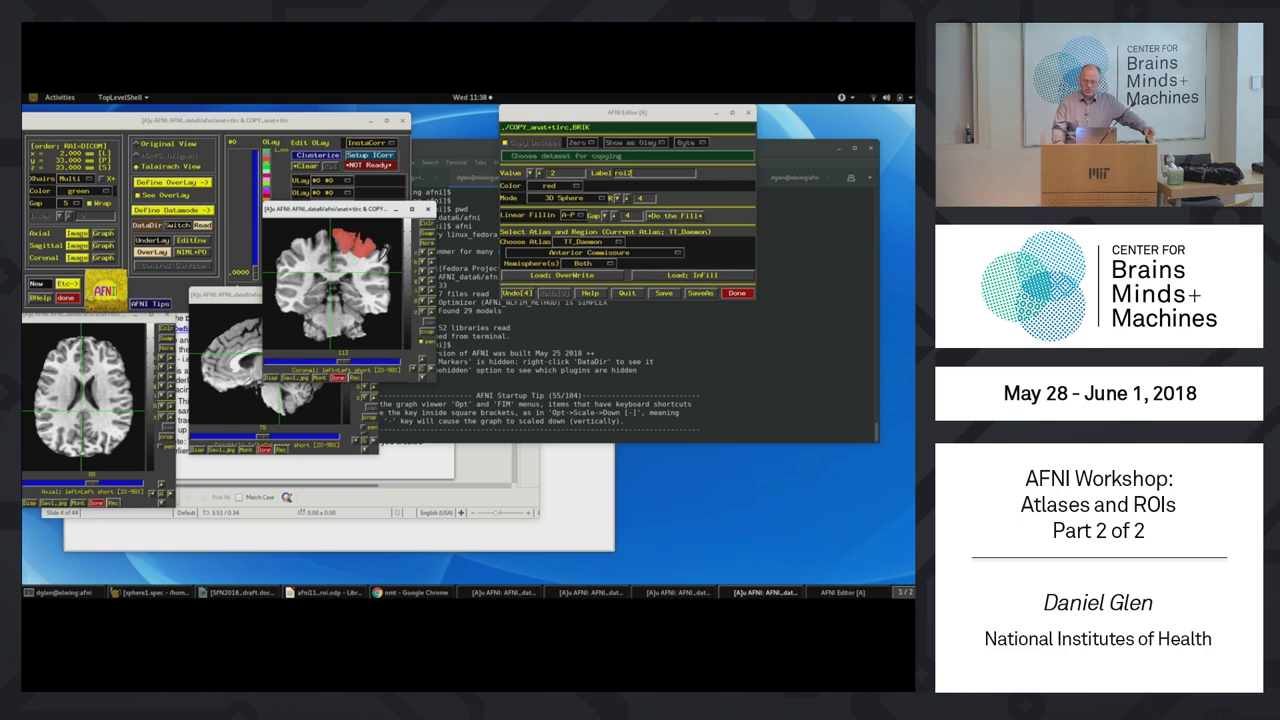
# Paint a purple roi2 sphere beside the red ROI, recheck it on coronal slices, and zoom the axial view.
pyautogui.moveTo(384, 246)
pyautogui.mouseDown()
pyautogui.moveTo(374, 272)
pyautogui.moveTo(398, 266)
pyautogui.moveTo(386, 248)
pyautogui.mouseUp()
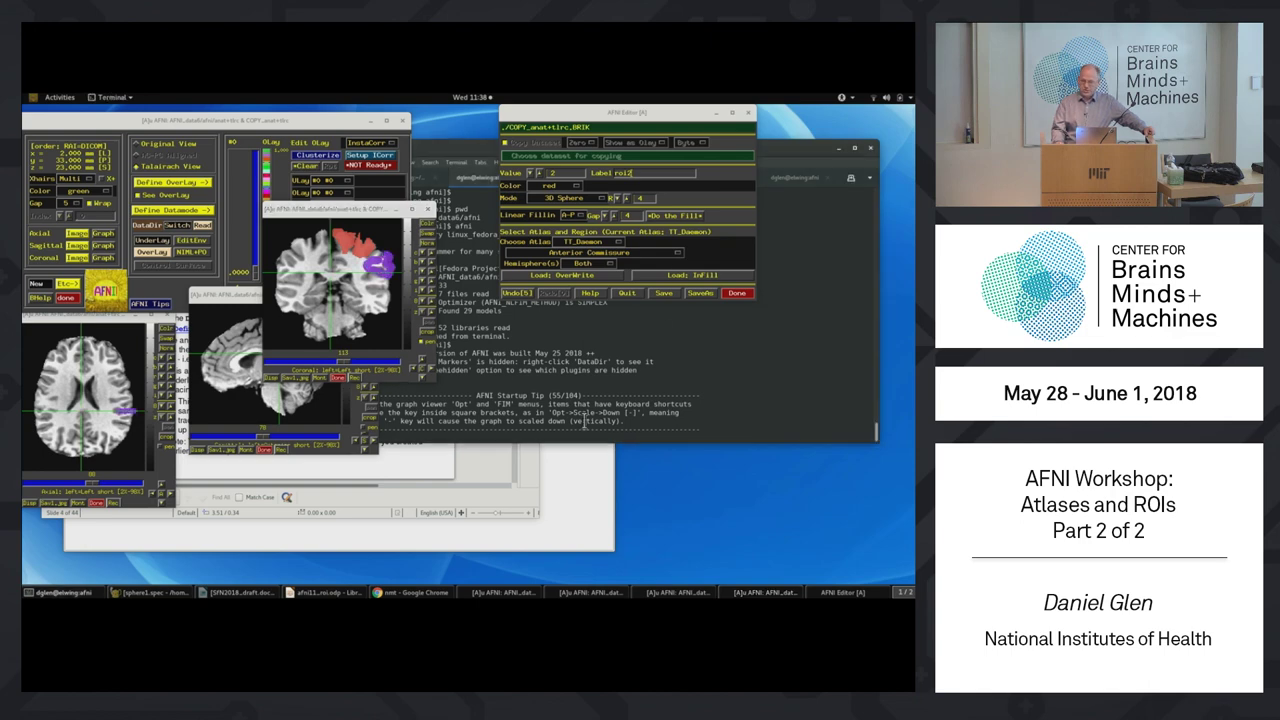
pyautogui.click(373, 366)
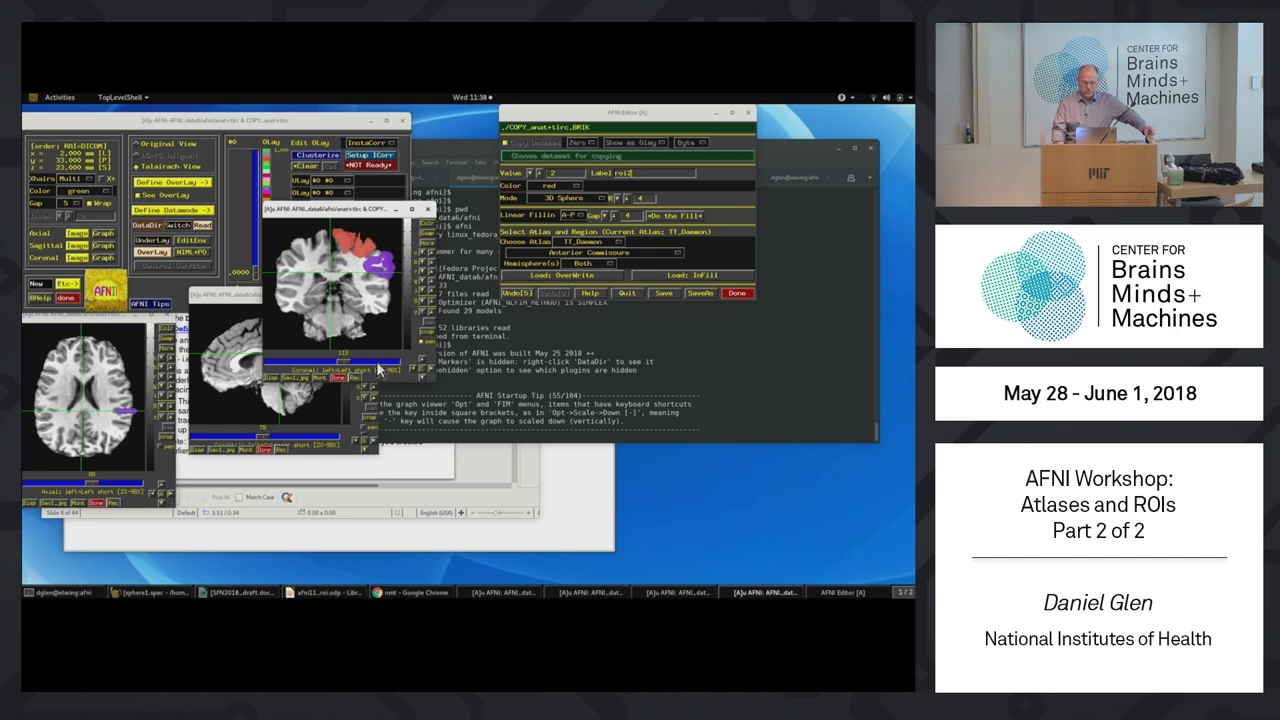
pyautogui.press('pageup')
pyautogui.press('pageup')
pyautogui.press('pageup')
pyautogui.press('pageup')
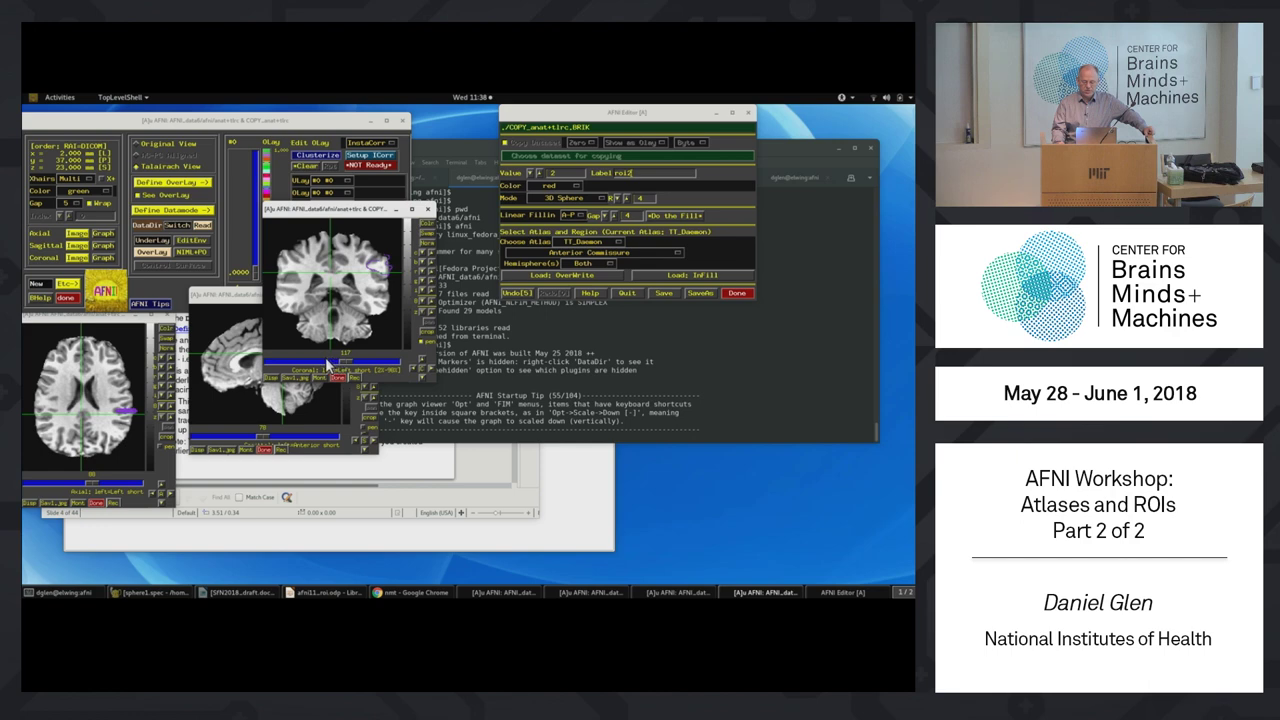
pyautogui.moveTo(328, 366); pyautogui.dragTo(322, 366)
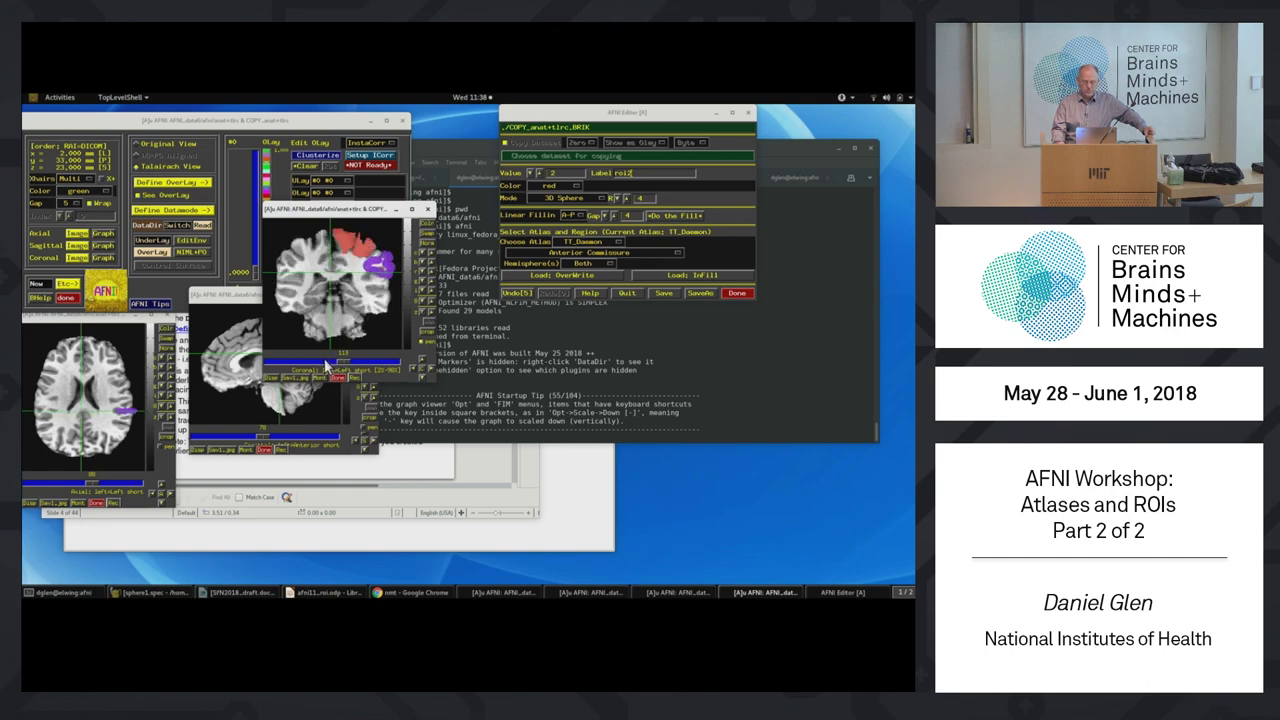
pyautogui.click(168, 432)
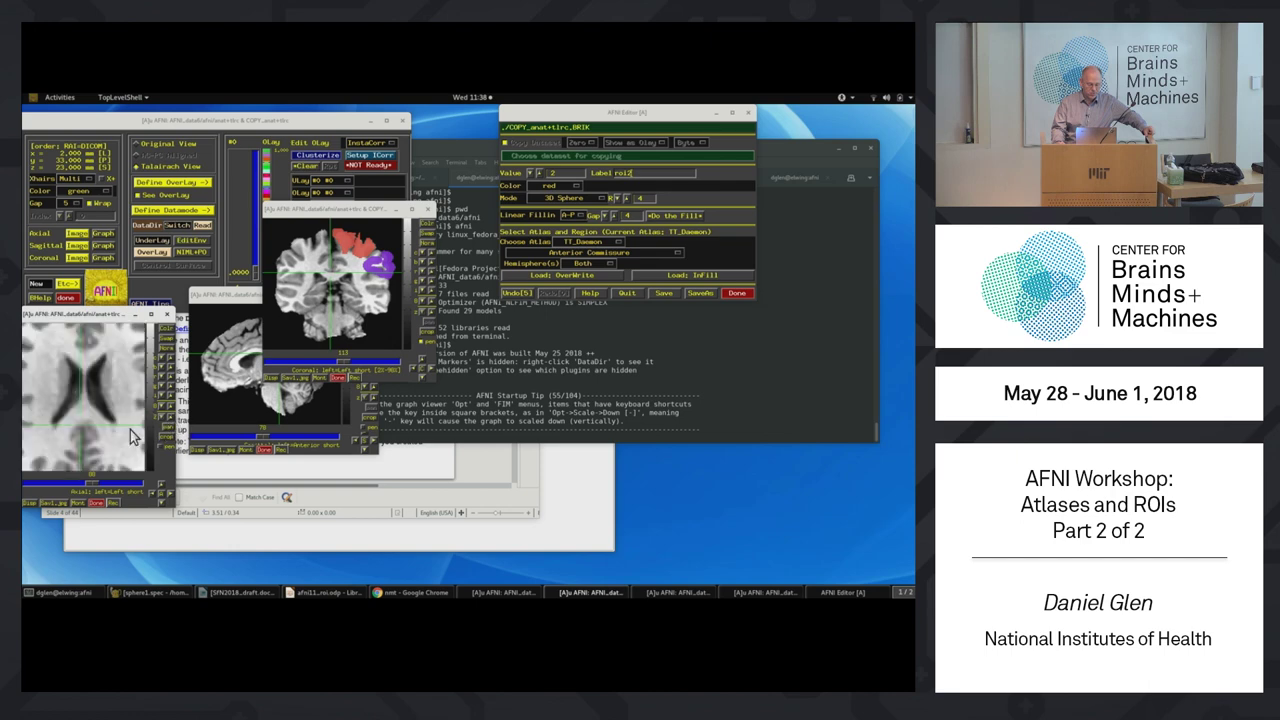
# Pan the zoomed axial slice so the purple ROI sits in view.
pyautogui.moveTo(125, 428); pyautogui.dragTo(96, 420)
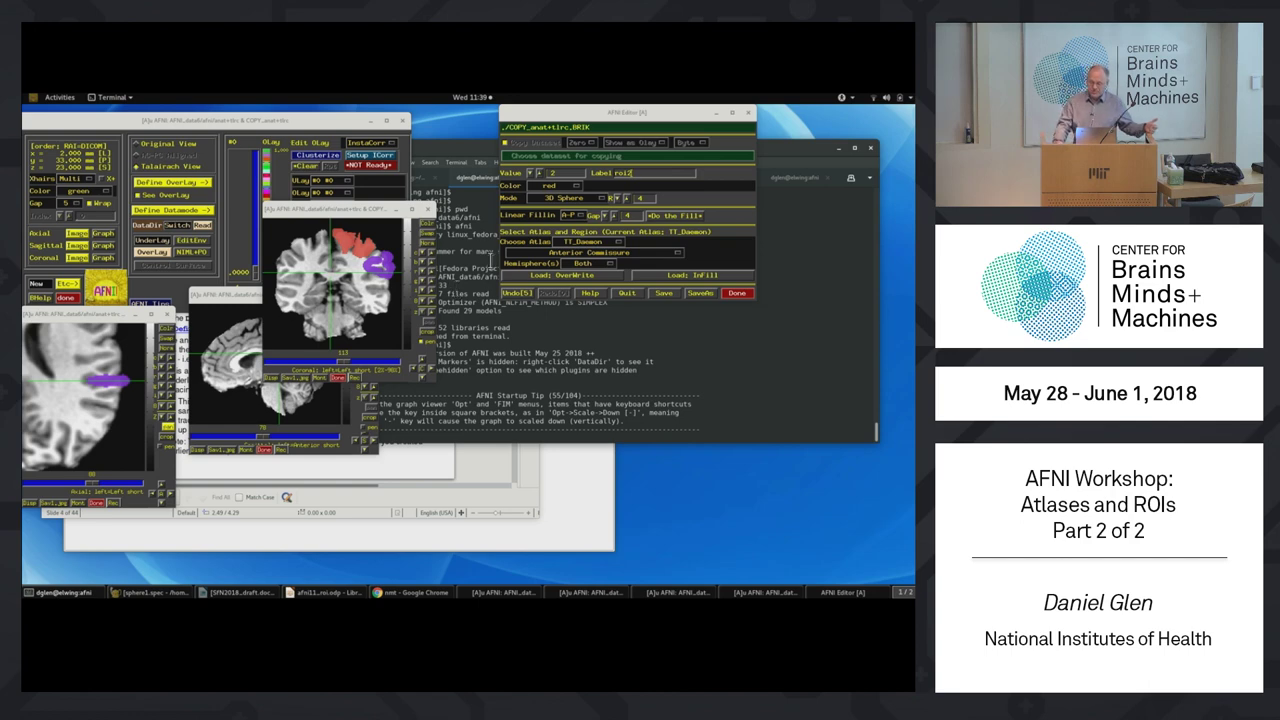
# Set the drawing value to 0 and the sphere radius to 1.
pyautogui.click(530, 172)
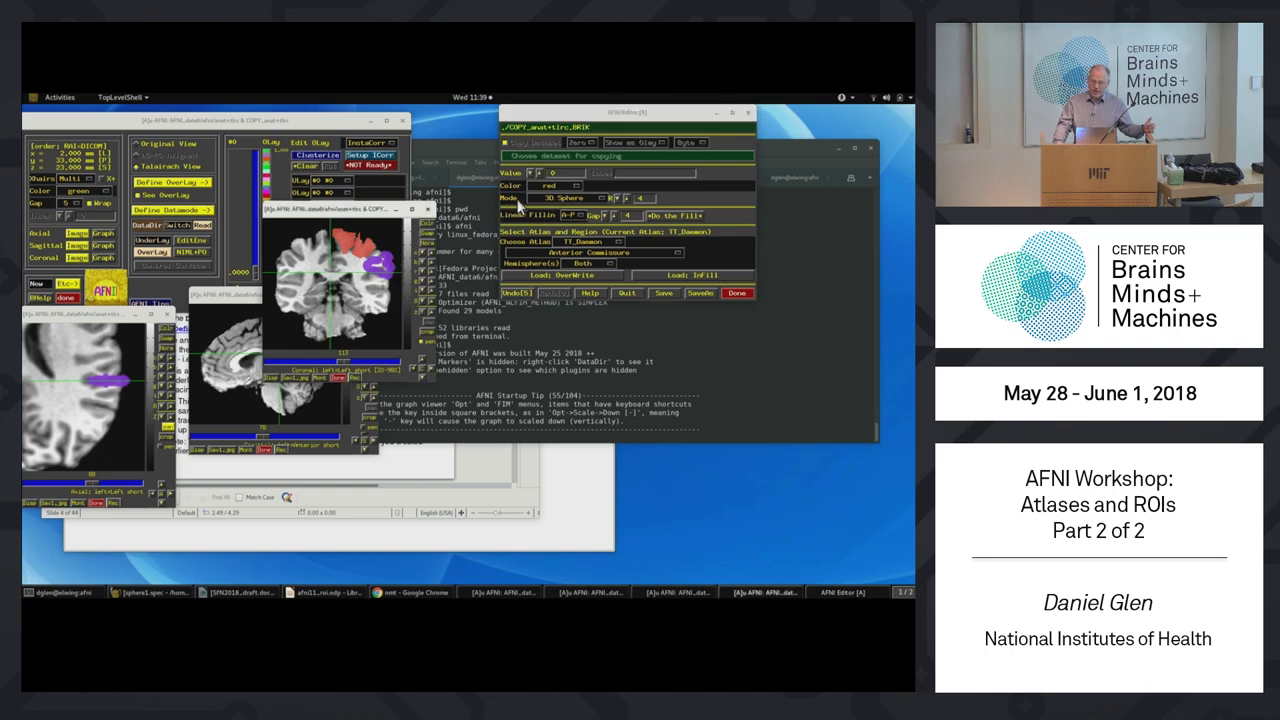
pyautogui.click(616, 199)
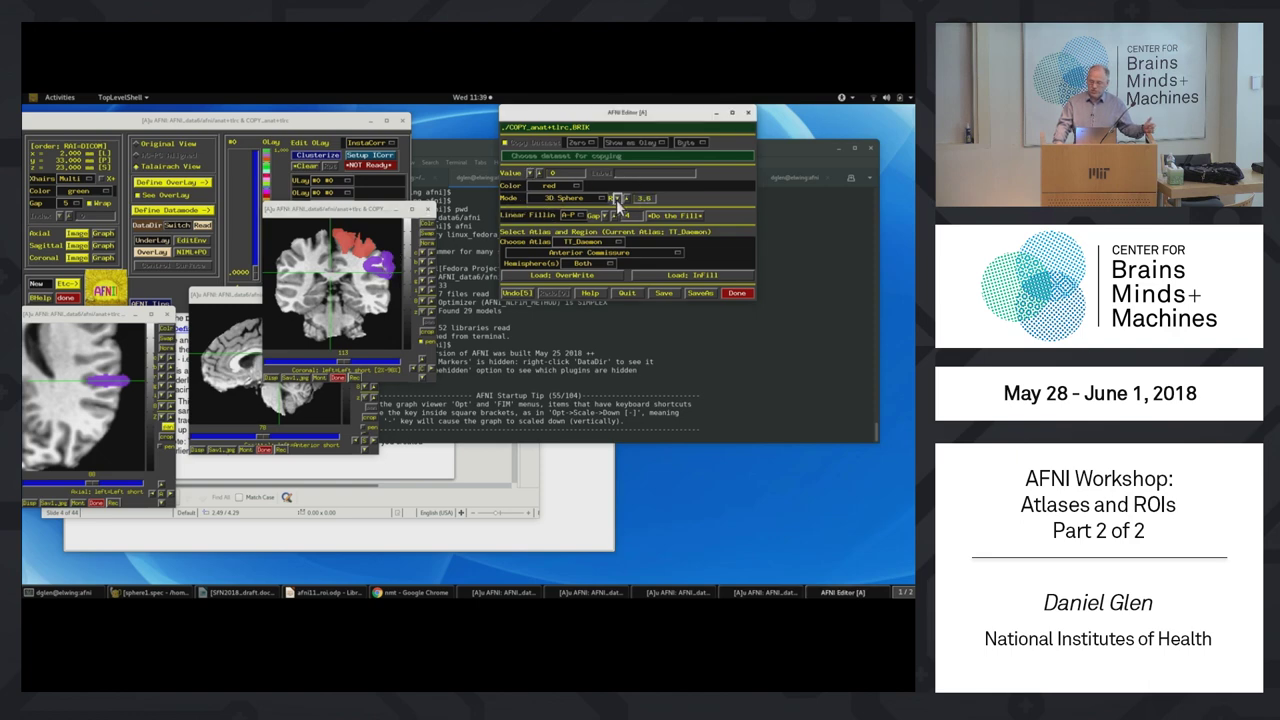
pyautogui.click(616, 199)
pyautogui.click(652, 200)
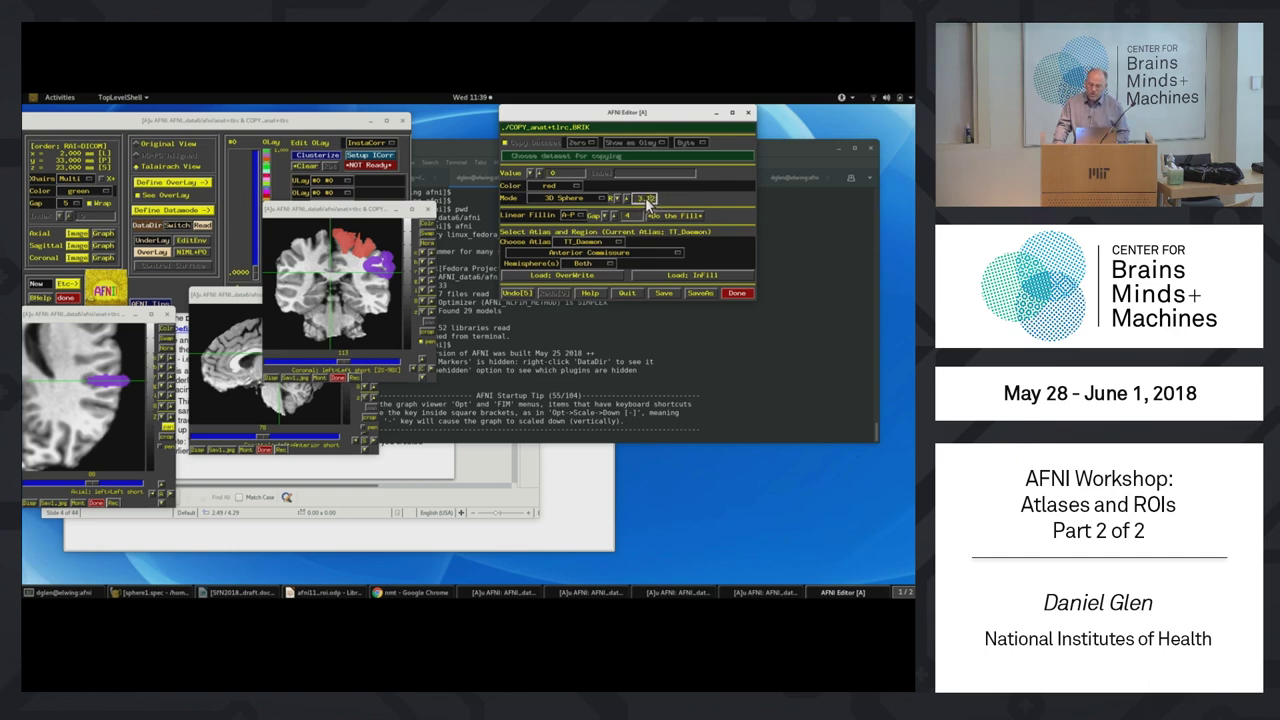
pyautogui.press('BackSpace')
pyautogui.press('BackSpace')
pyautogui.press('BackSpace')
pyautogui.press('BackSpace')
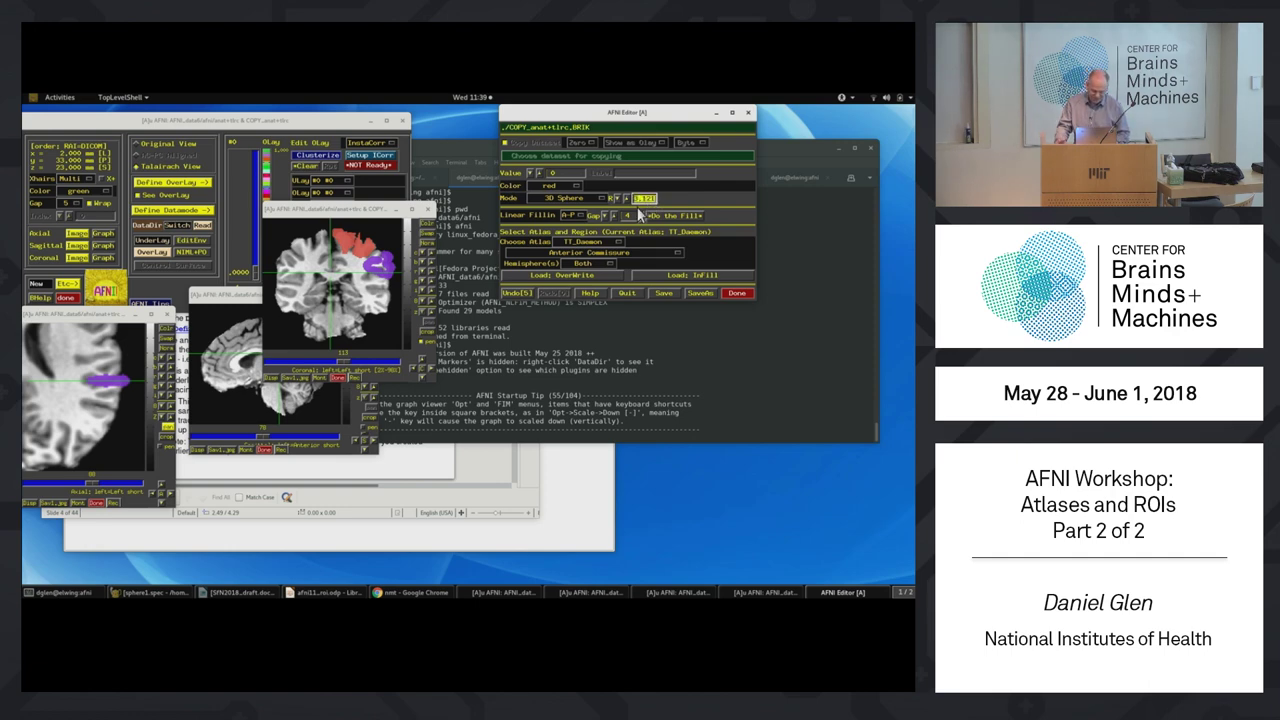
pyautogui.write('1')
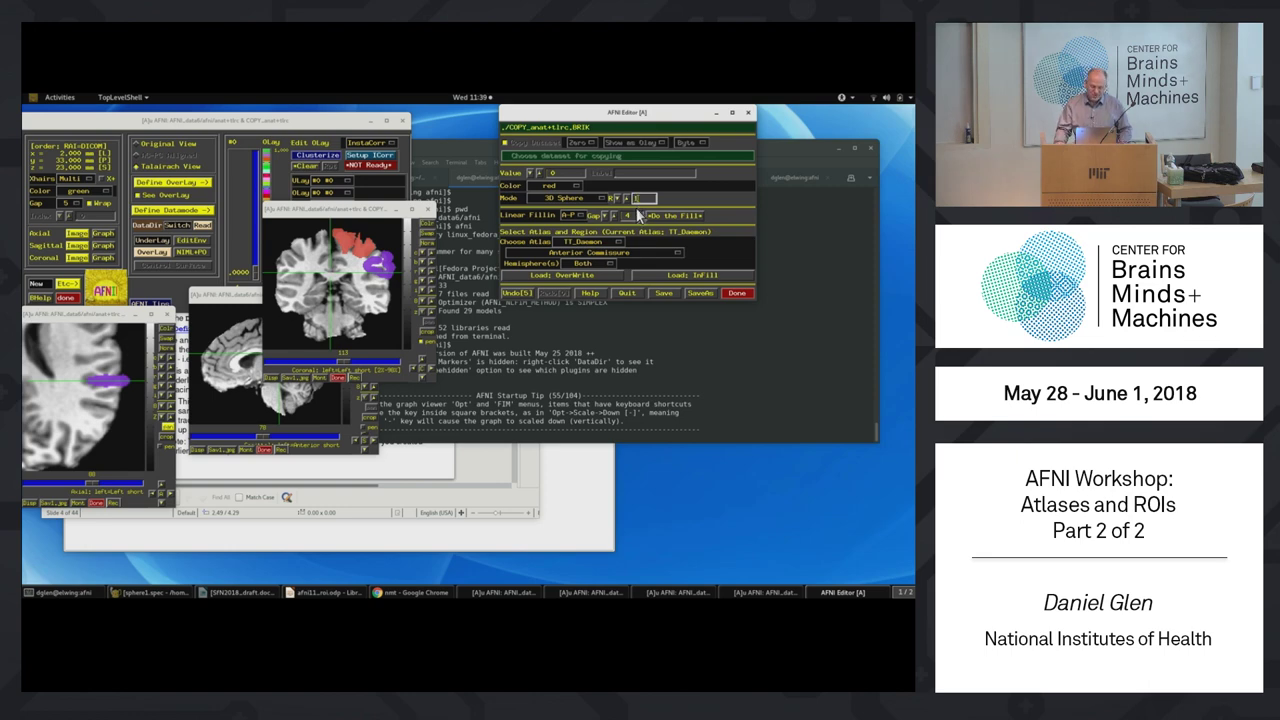
# Erase parts of the purple ROI with strokes on the coronal slice.
pyautogui.click(397, 255)
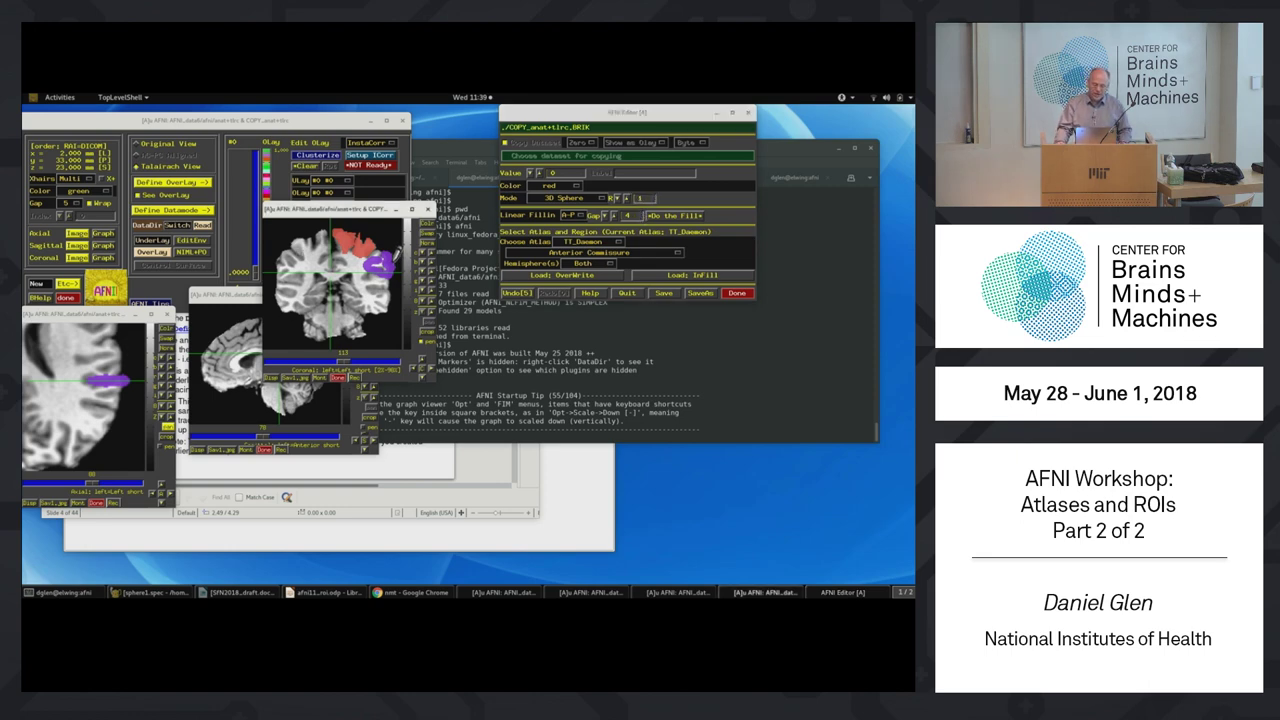
pyautogui.moveTo(393, 250); pyautogui.dragTo(394, 270)
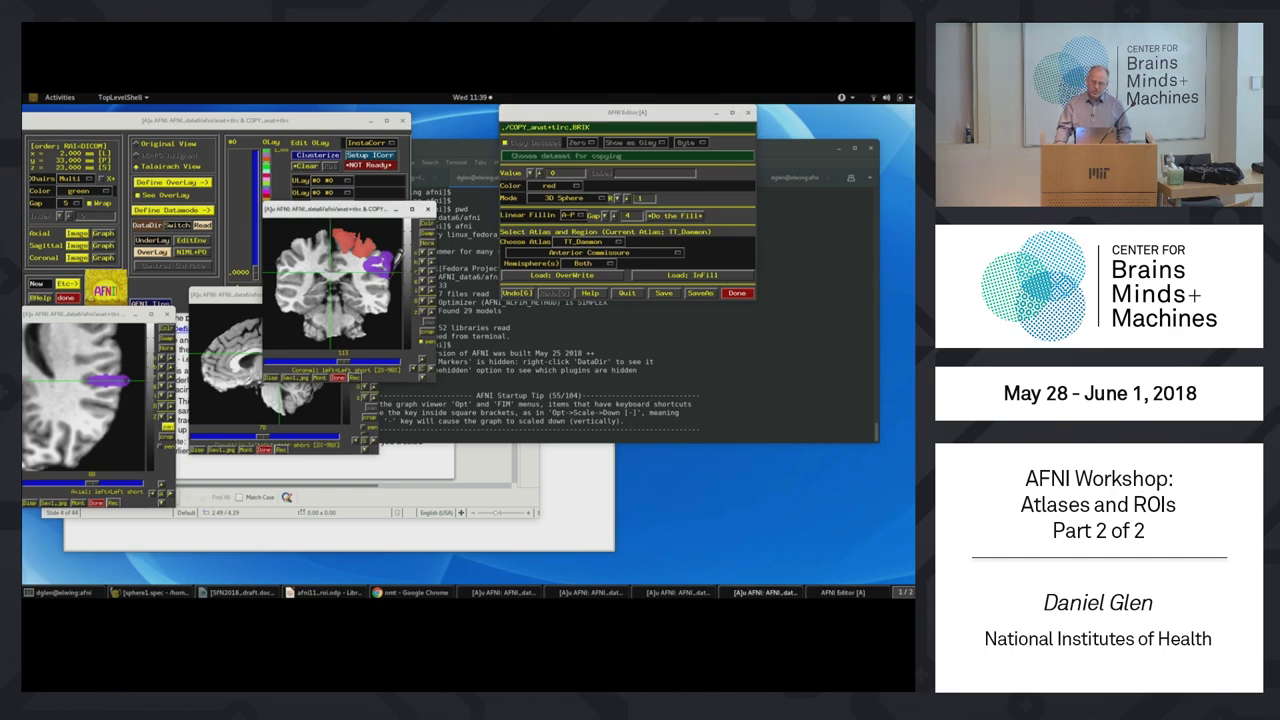
pyautogui.moveTo(396, 255)
pyautogui.mouseDown()
pyautogui.moveTo(398, 268)
pyautogui.moveTo(404, 244)
pyautogui.moveTo(377, 269)
pyautogui.mouseUp()
pyautogui.moveTo(396, 264); pyautogui.dragTo(408, 250)
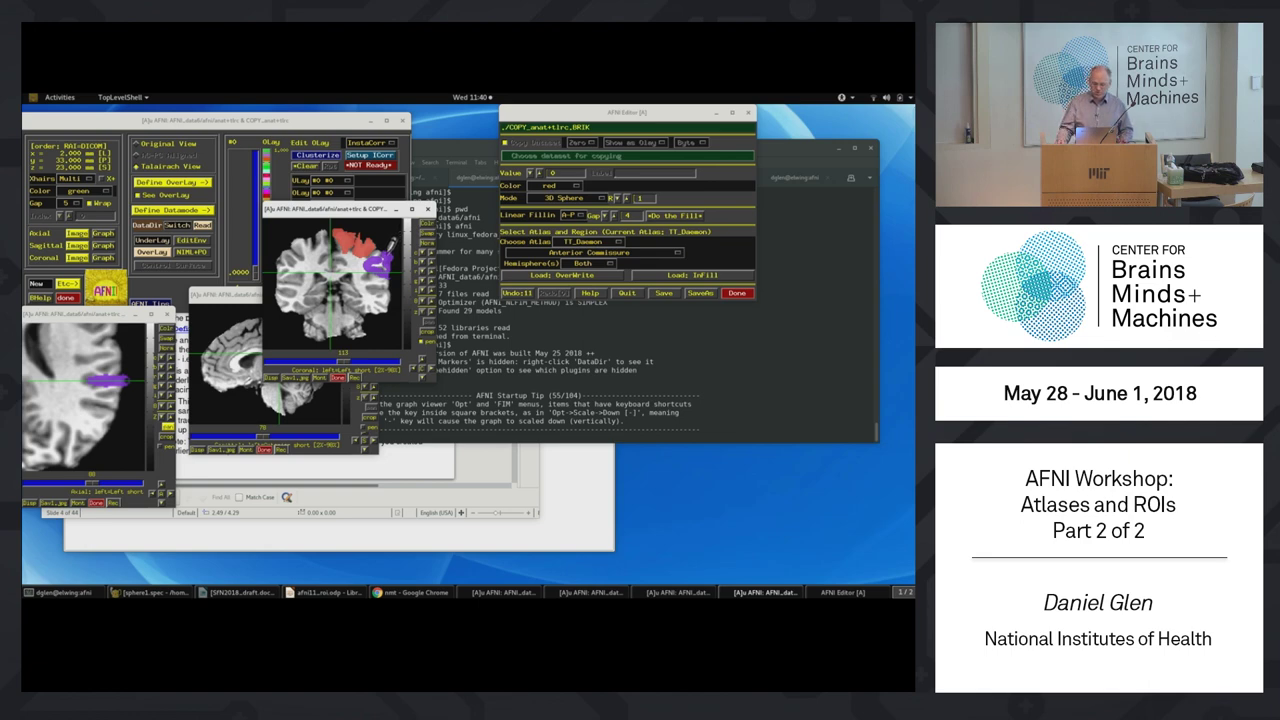
# Switch the drawing mode to Points and touch up the purple ROI on the coronal slice.
pyautogui.click(571, 195)
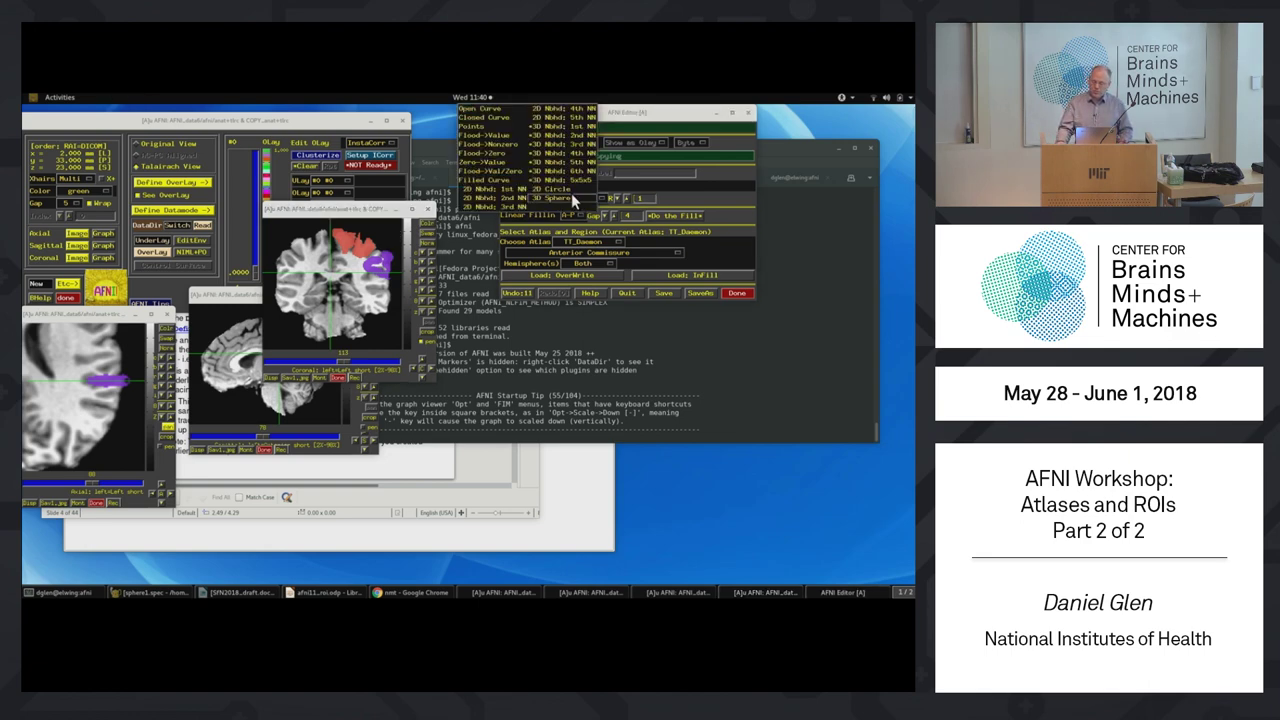
pyautogui.click(482, 128)
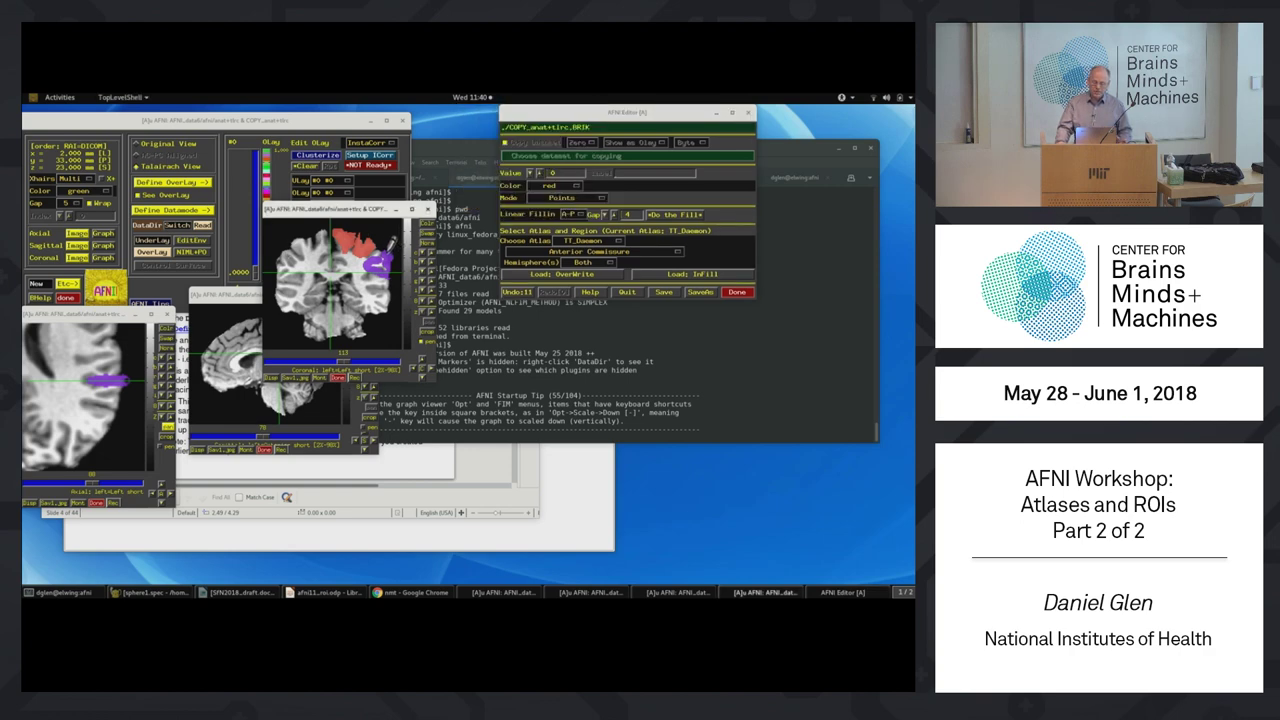
pyautogui.moveTo(391, 242)
pyautogui.mouseDown()
pyautogui.moveTo(391, 262)
pyautogui.moveTo(395, 250)
pyautogui.mouseUp()
# Zoom and pan the coronal slice onto the red and purple regions, then open Choose Atlas.
pyautogui.click(433, 316)
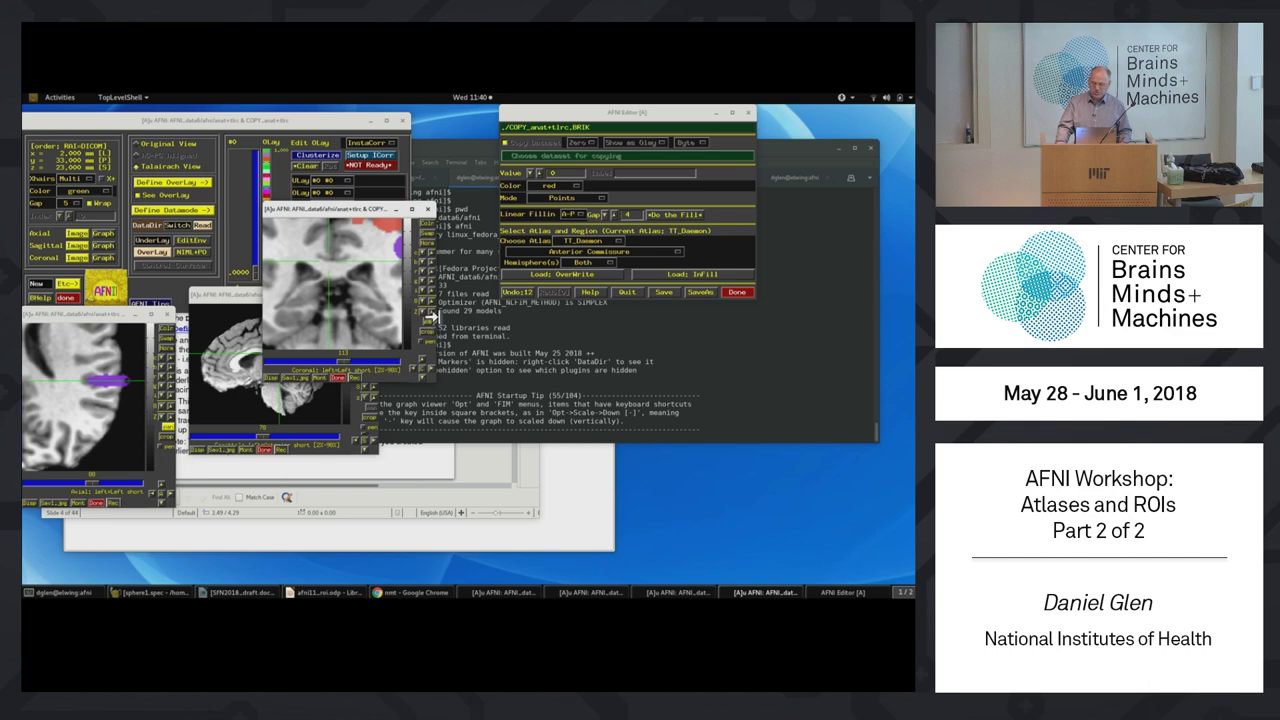
pyautogui.moveTo(400, 312)
pyautogui.mouseDown()
pyautogui.moveTo(402, 296)
pyautogui.moveTo(384, 297)
pyautogui.mouseUp()
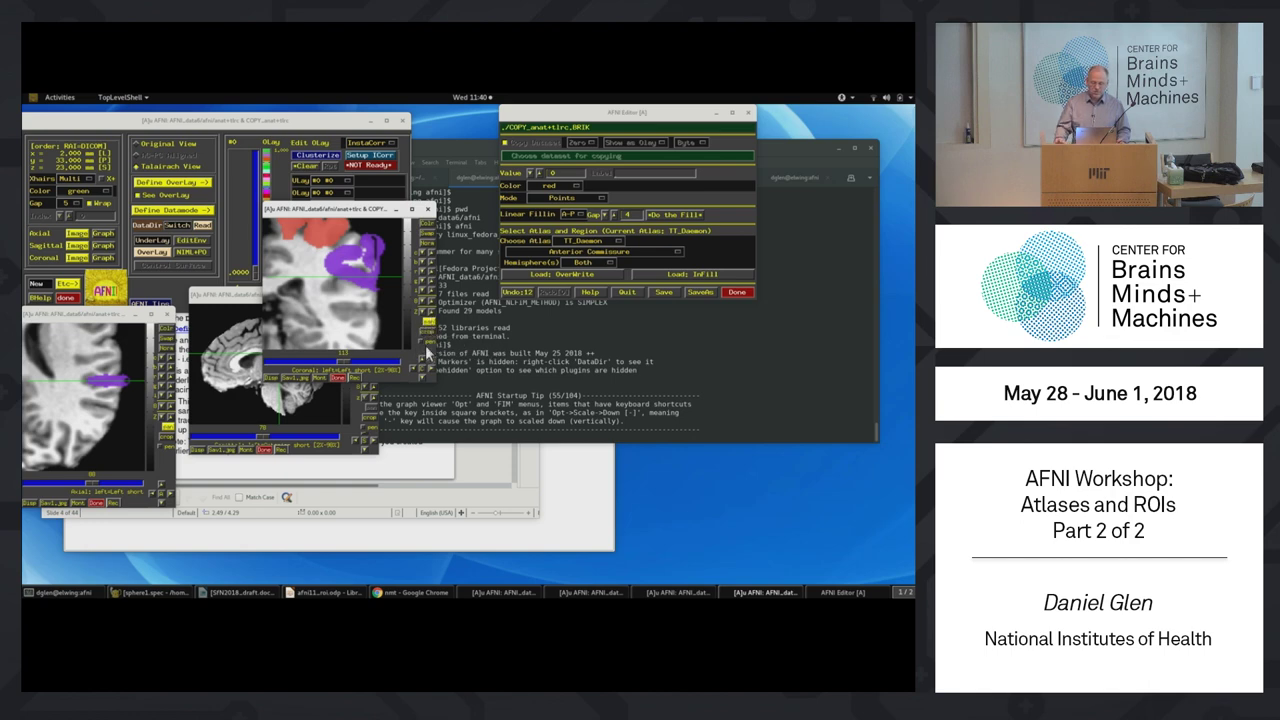
pyautogui.click(659, 130)
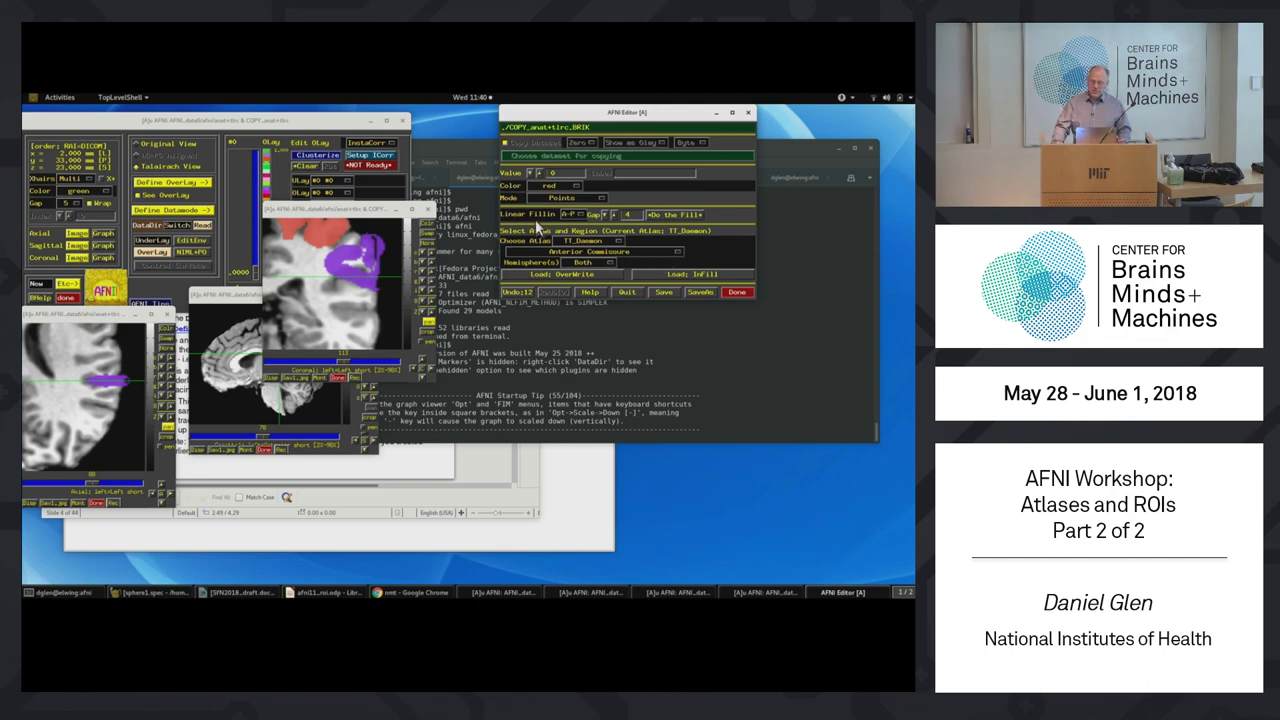
pyautogui.click(604, 241)
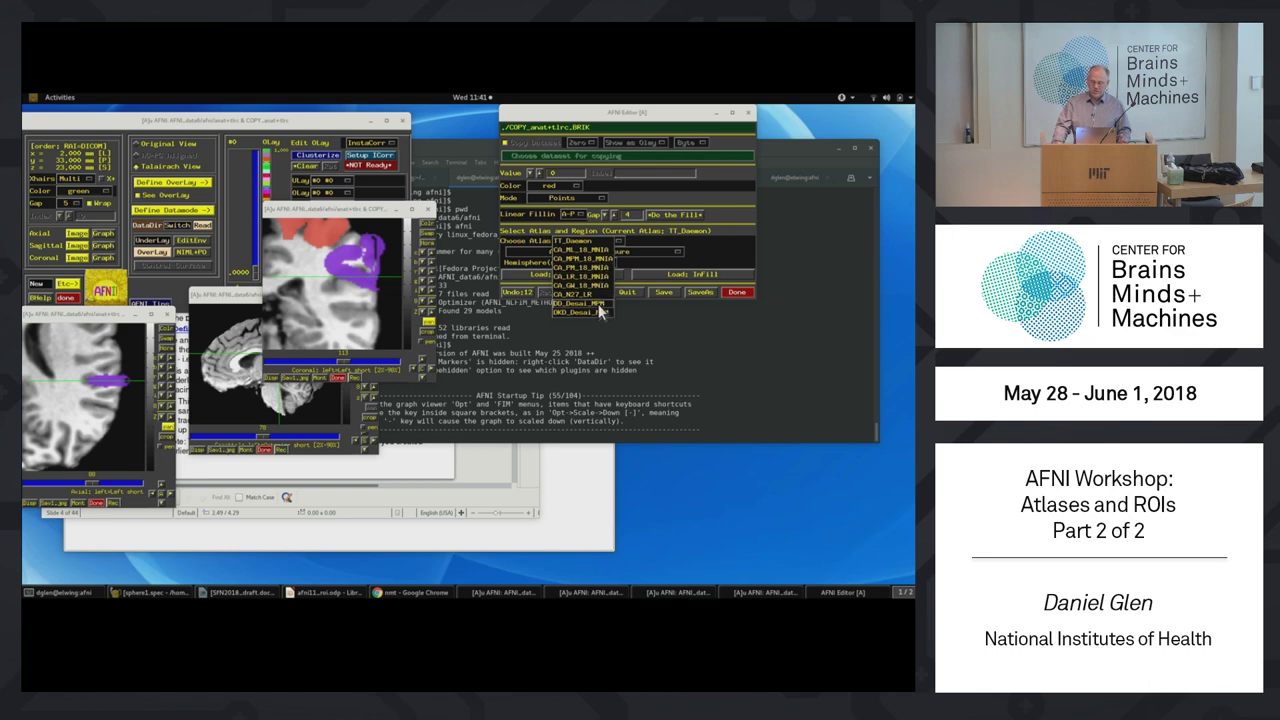
# Choose the DD_Desai_MPM atlas and set ctx_lh_G_insular_short (index 17) as the region.
pyautogui.click(603, 304)
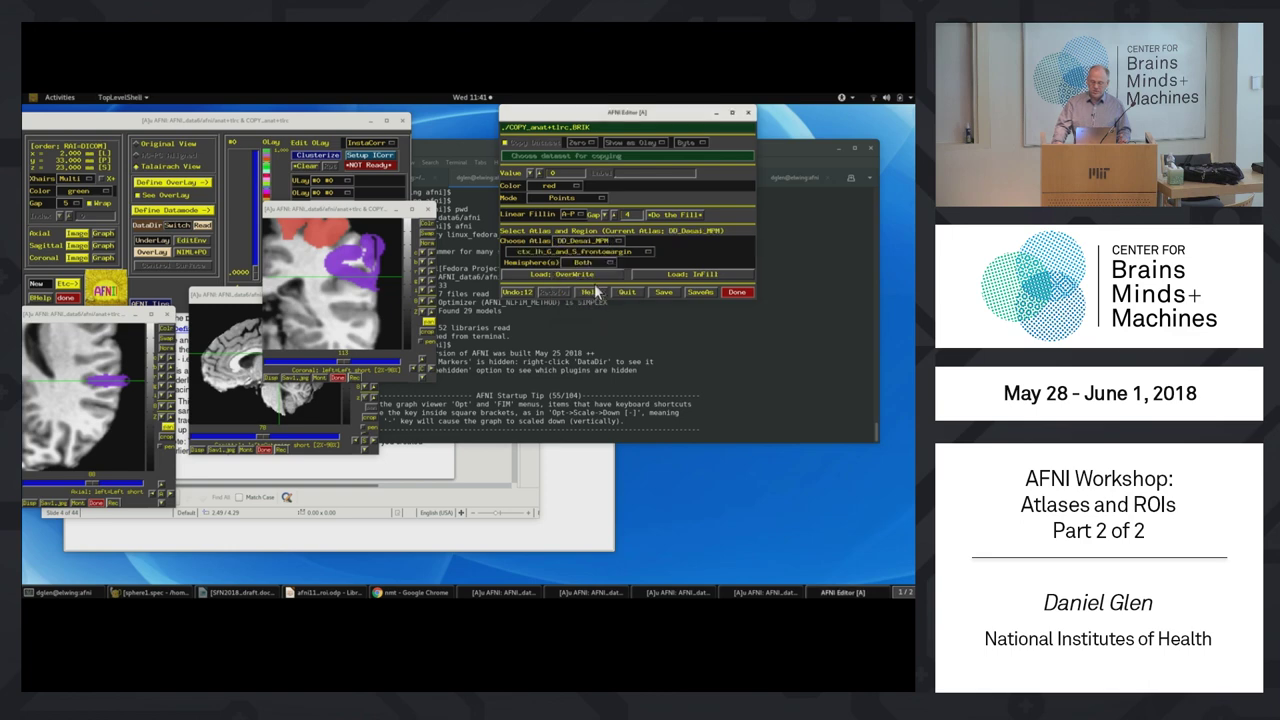
pyautogui.click(595, 253)
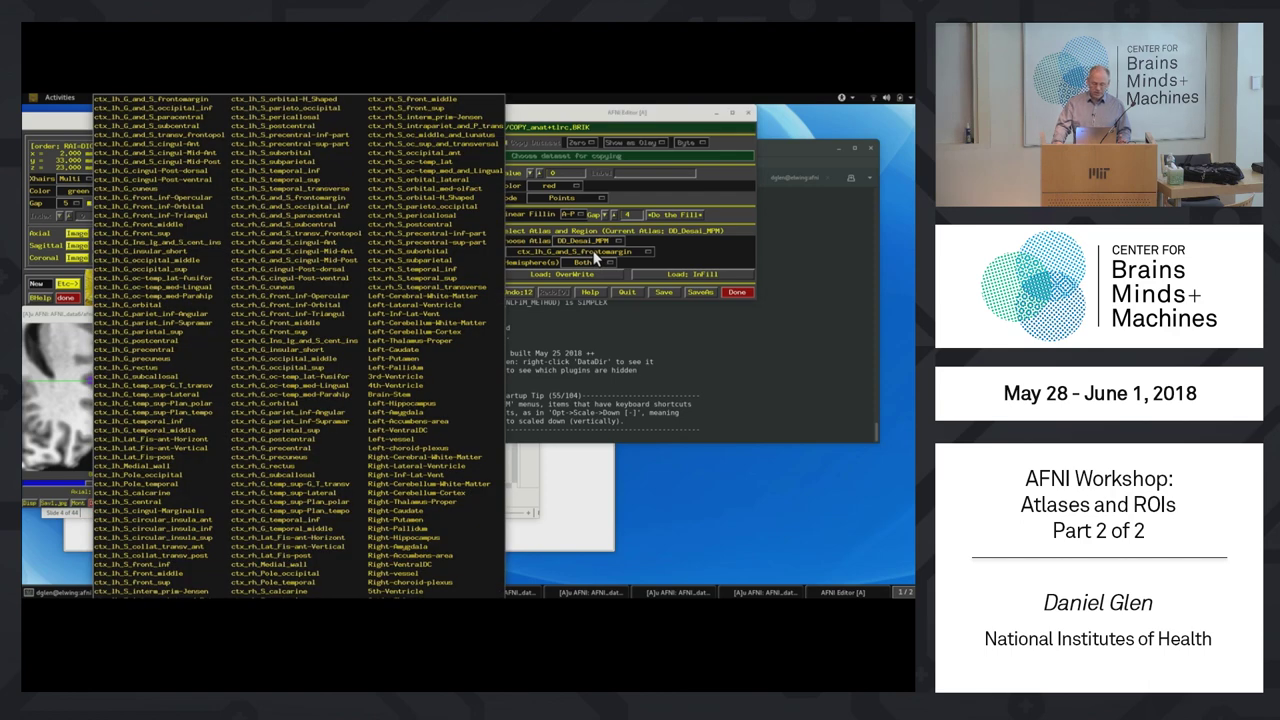
pyautogui.click(593, 250)
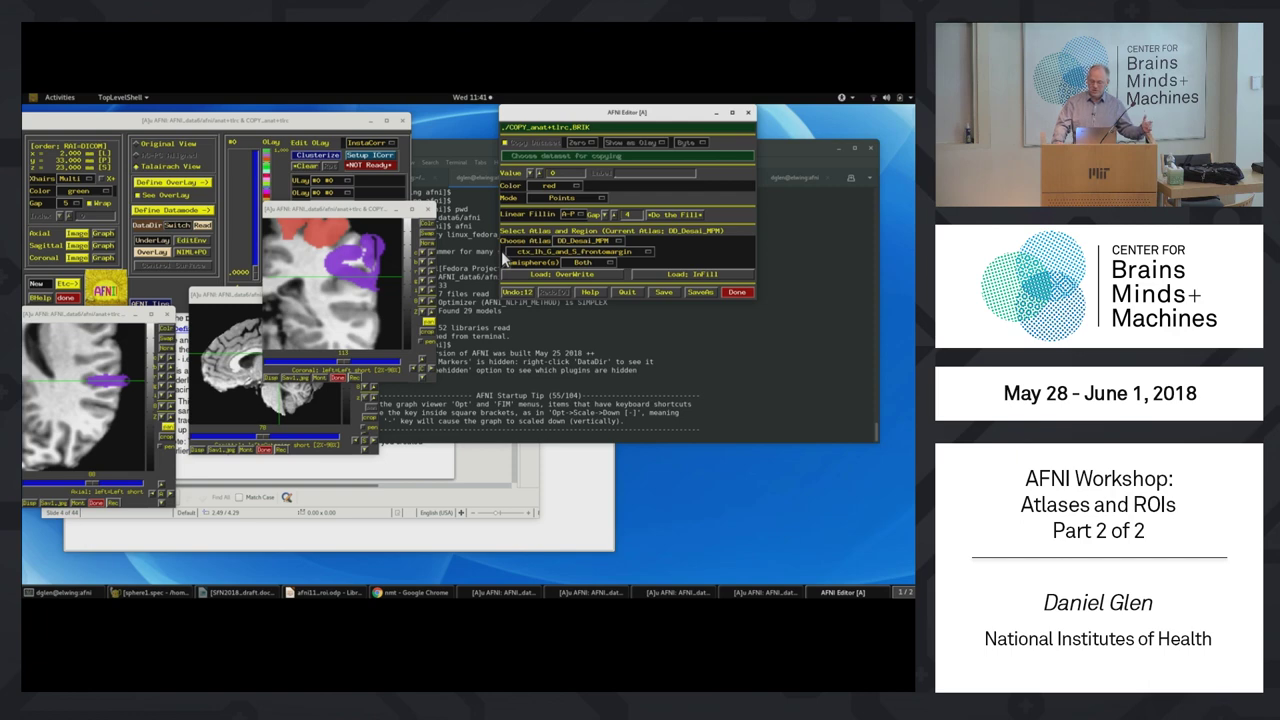
pyautogui.rightClick(503, 251)
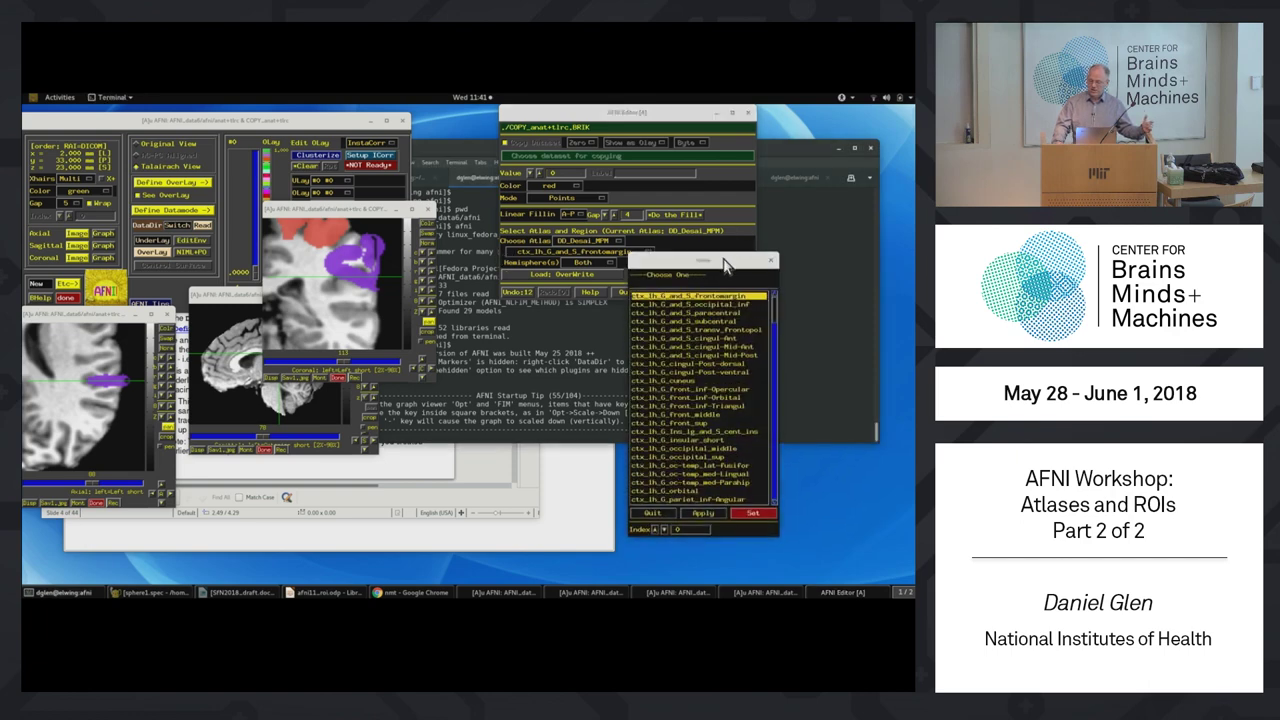
pyautogui.moveTo(724, 252); pyautogui.dragTo(748, 106)
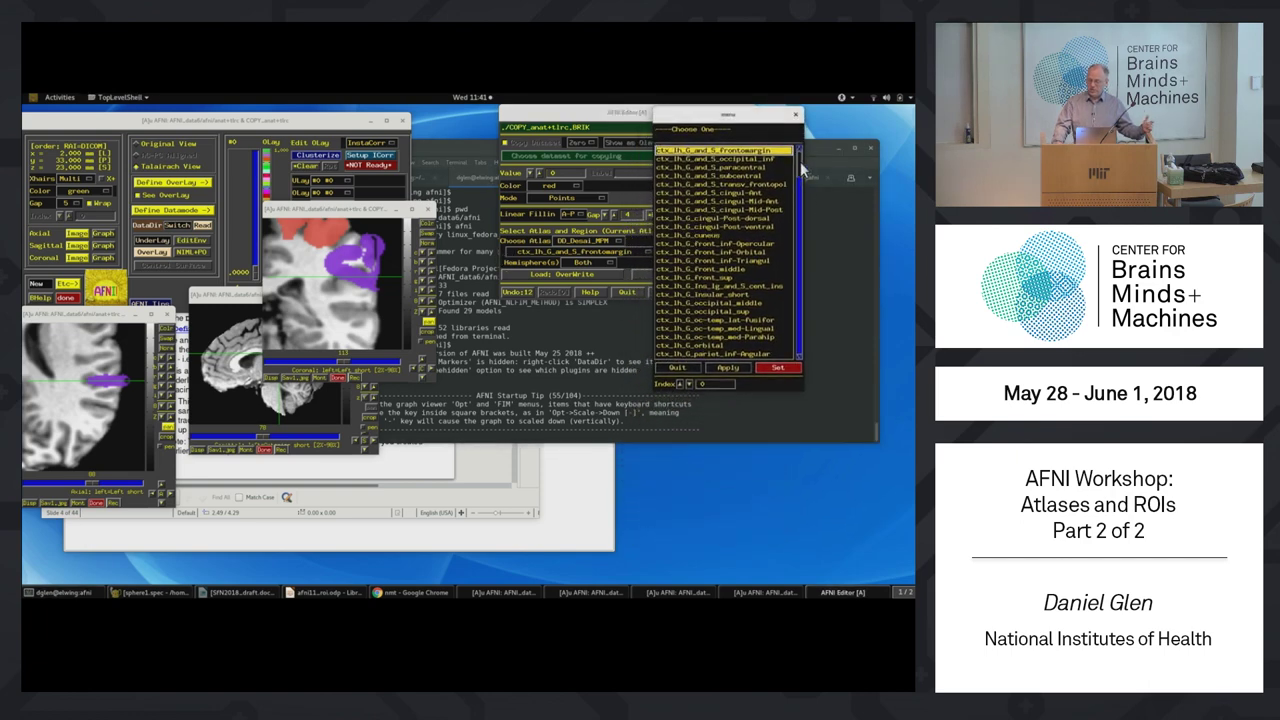
pyautogui.scroll(-5, 800, 172)
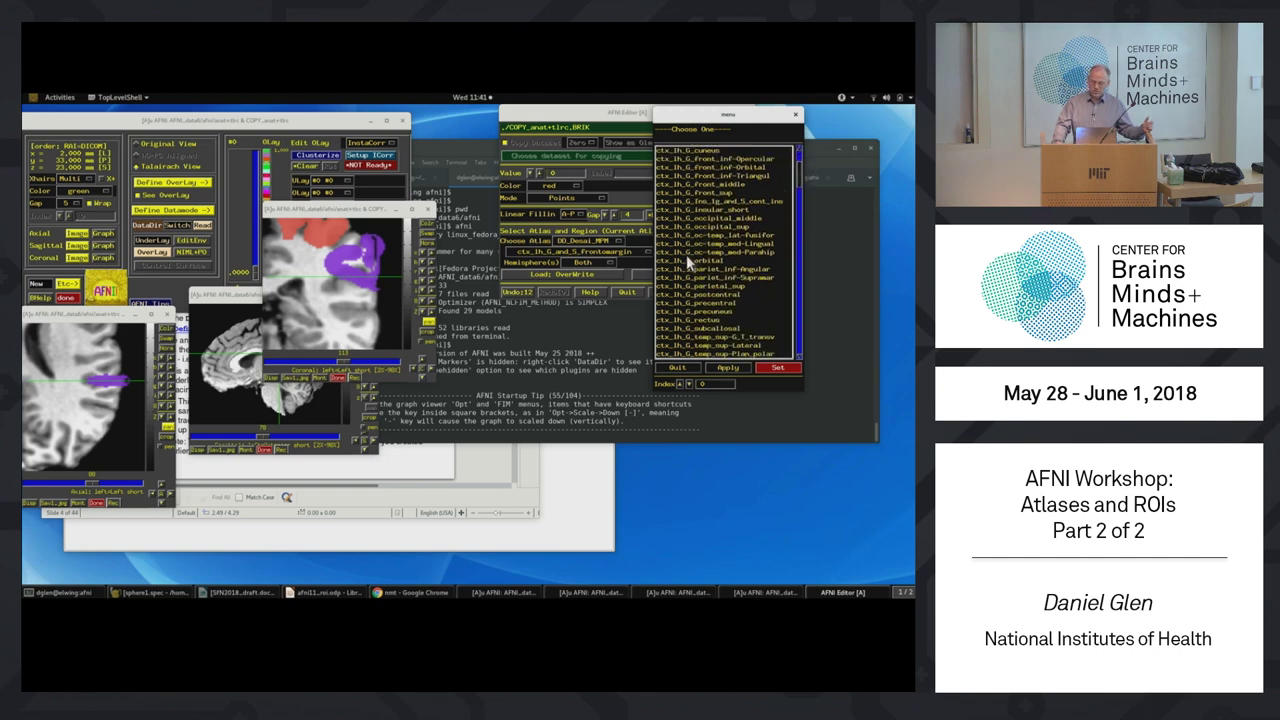
pyautogui.click(724, 208)
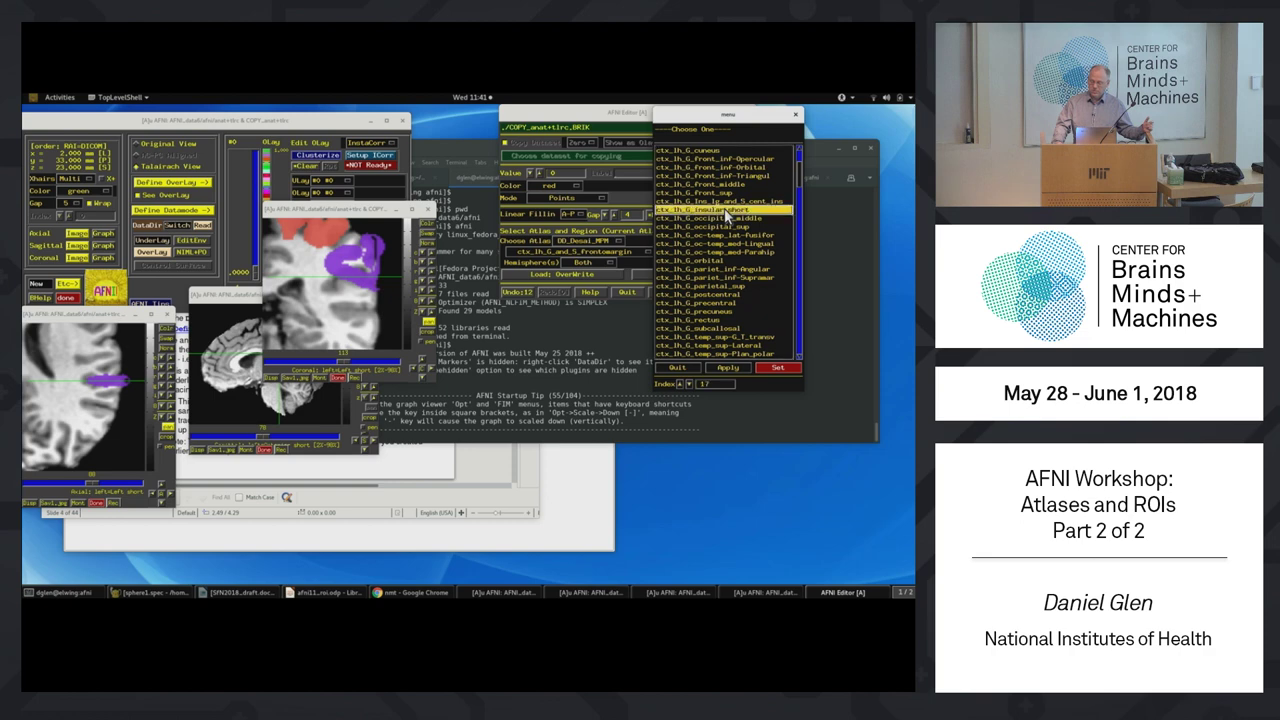
pyautogui.click(784, 365)
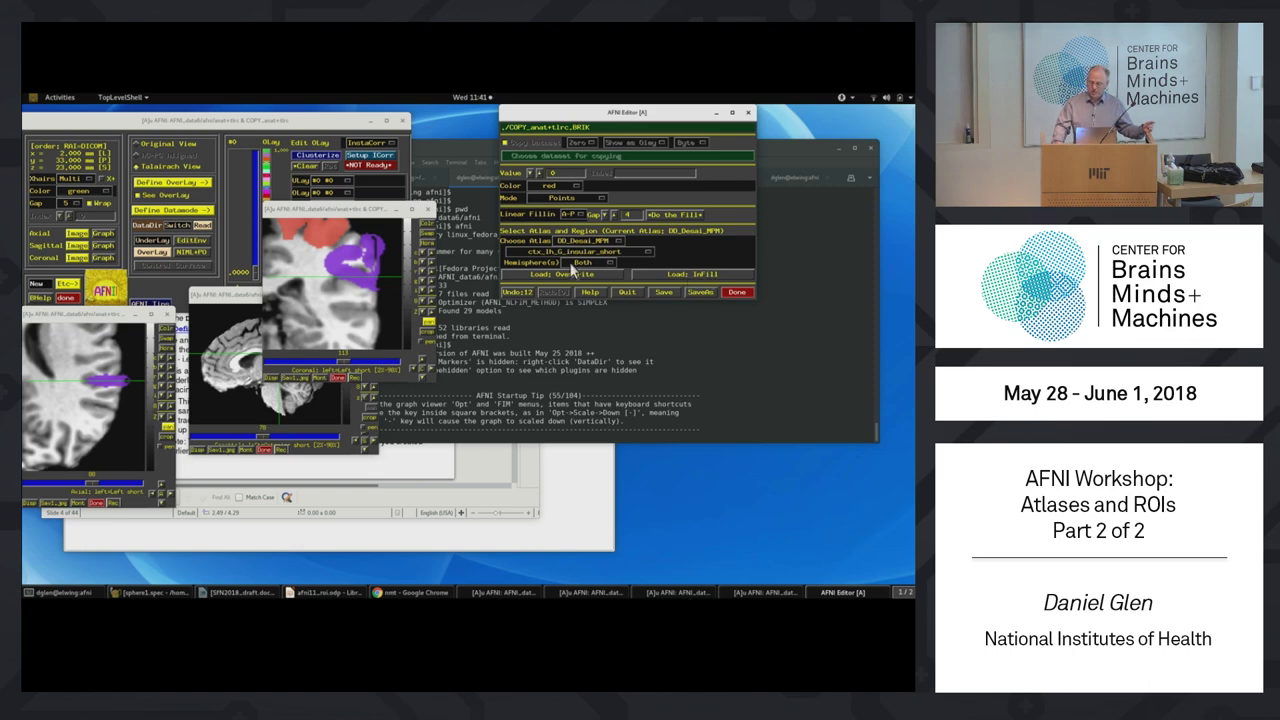
# Set the drawing value to 3 and InFill the insular atlas region into the dataset.
pyautogui.click(703, 276)
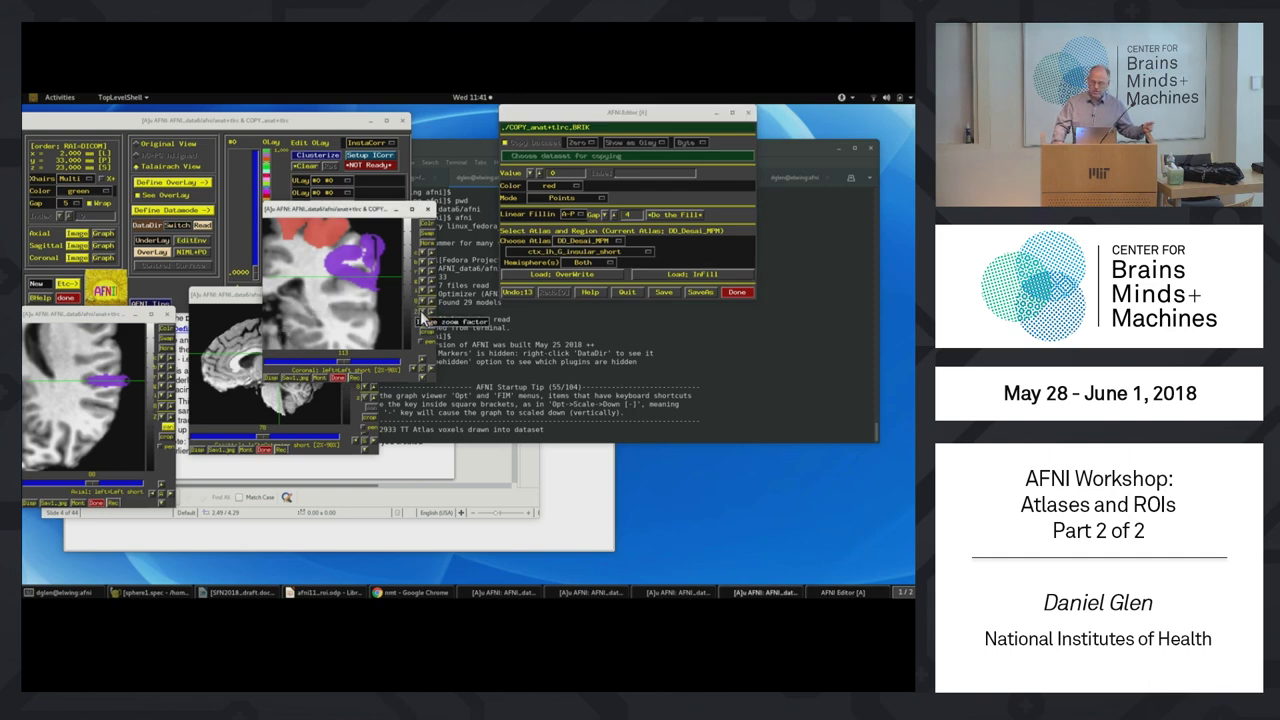
pyautogui.click(541, 171)
pyautogui.click(541, 171)
pyautogui.click(541, 171)
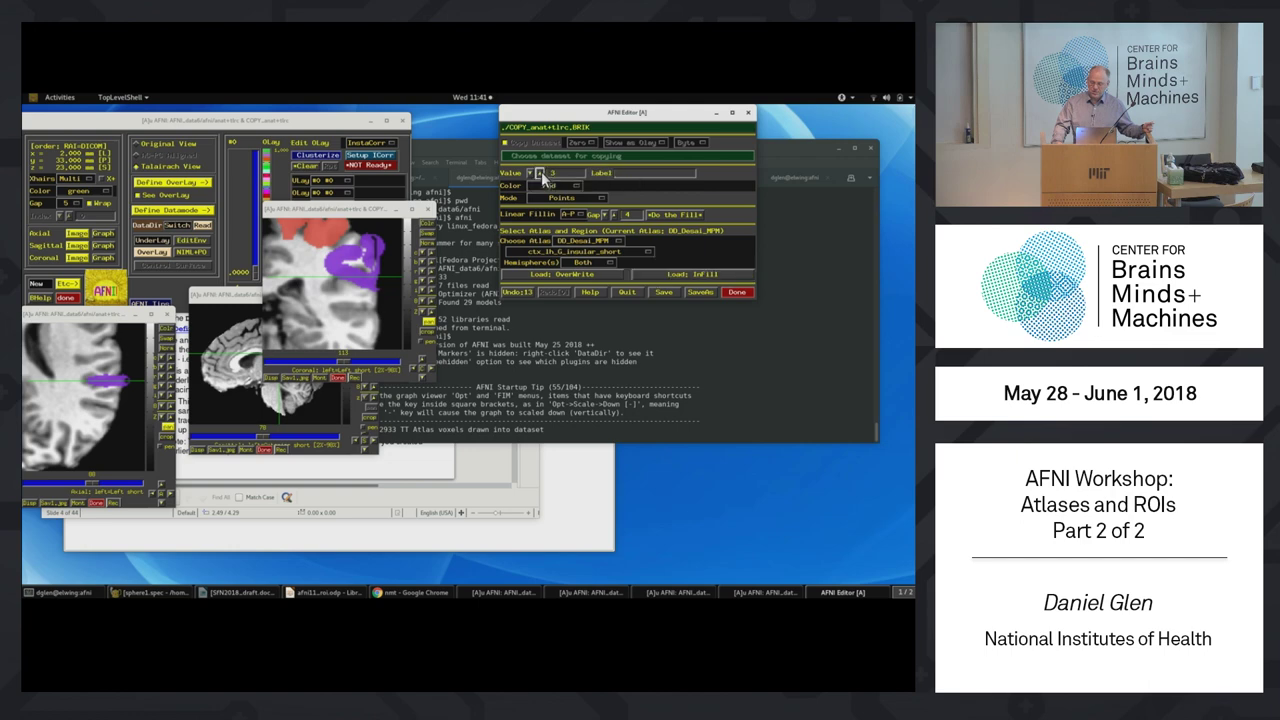
pyautogui.click(670, 279)
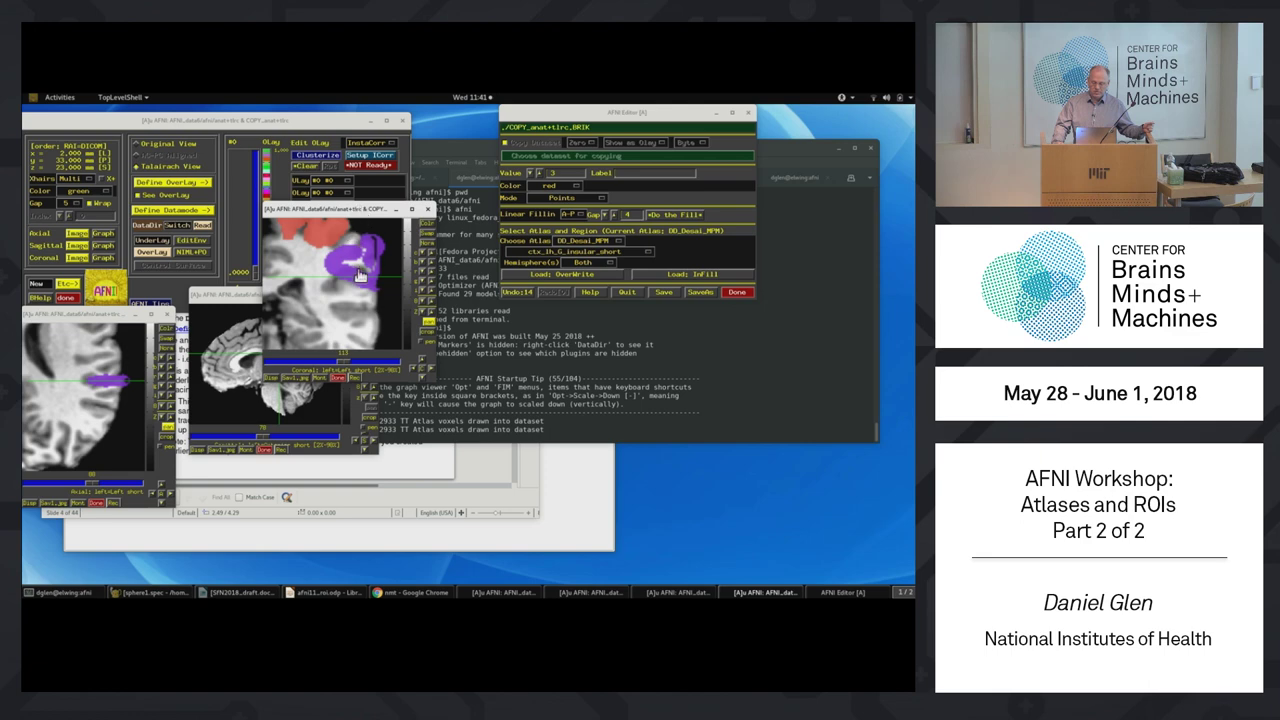
# Unzoom the coronal viewer and page through slices to check the green value-3 patch.
pyautogui.click(421, 318)
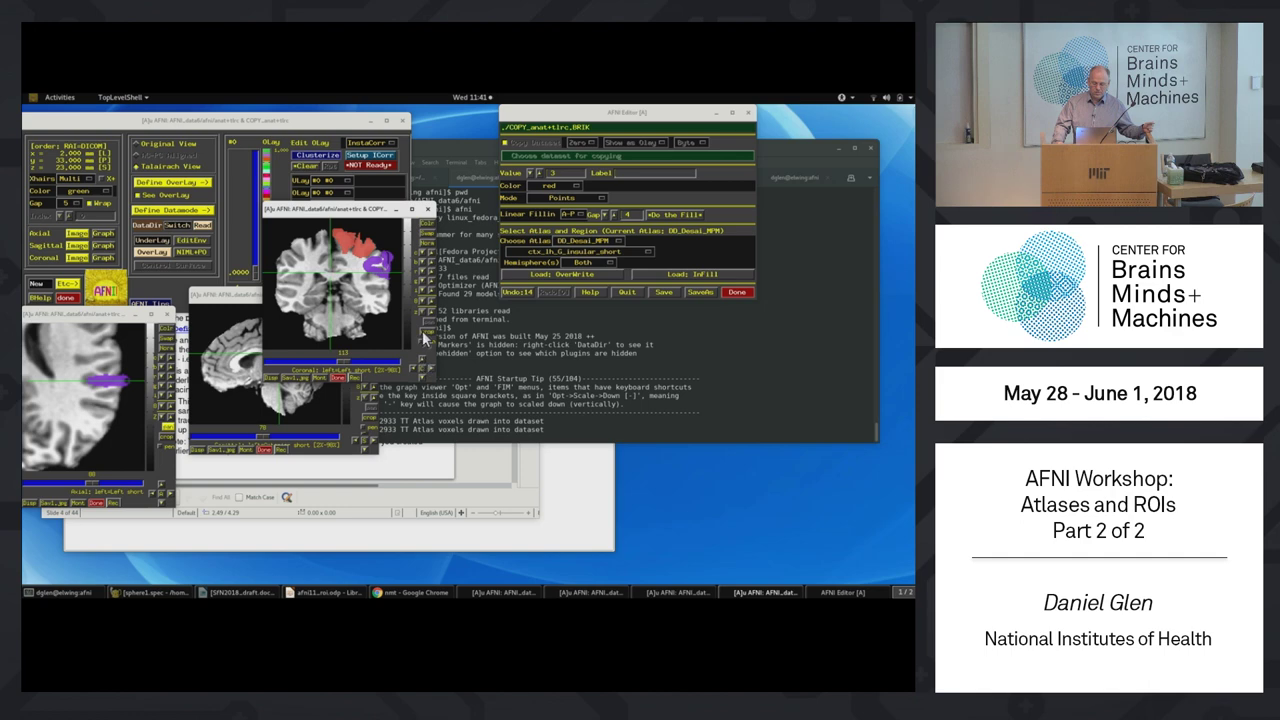
pyautogui.scroll(8, 378, 362)
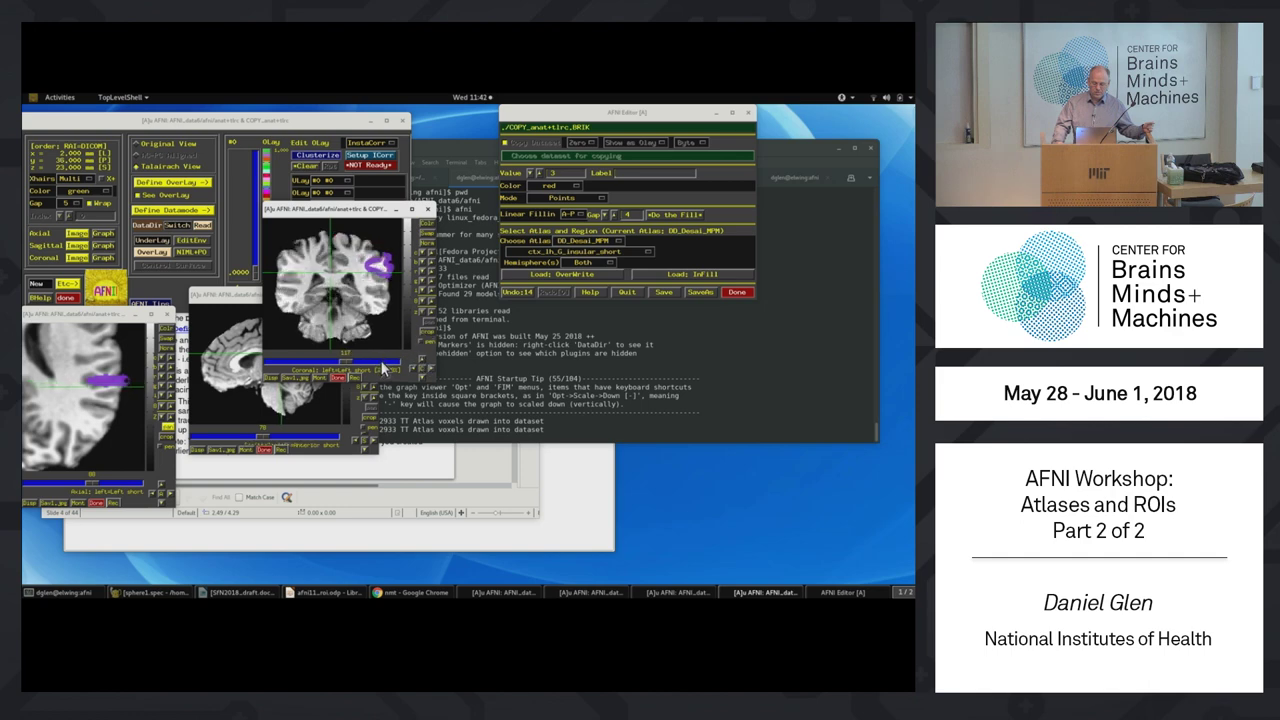
pyautogui.scroll(20, 376, 362)
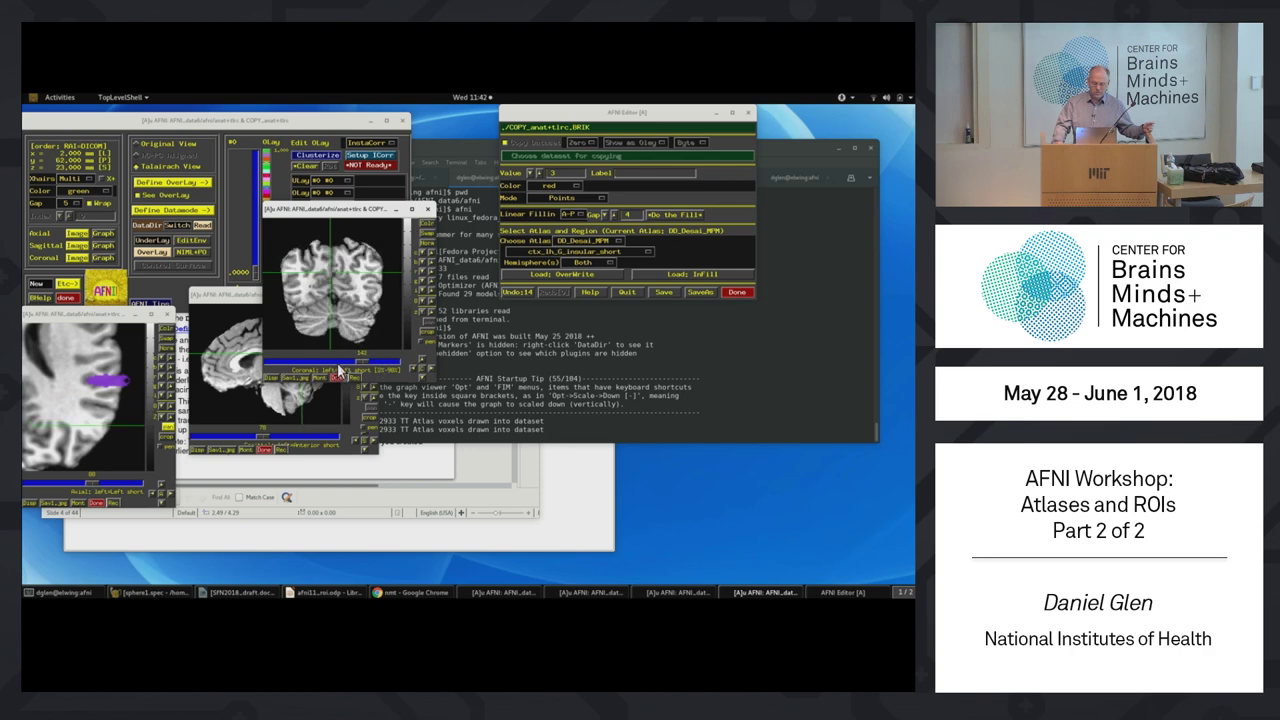
pyautogui.scroll(-20, 341, 371)
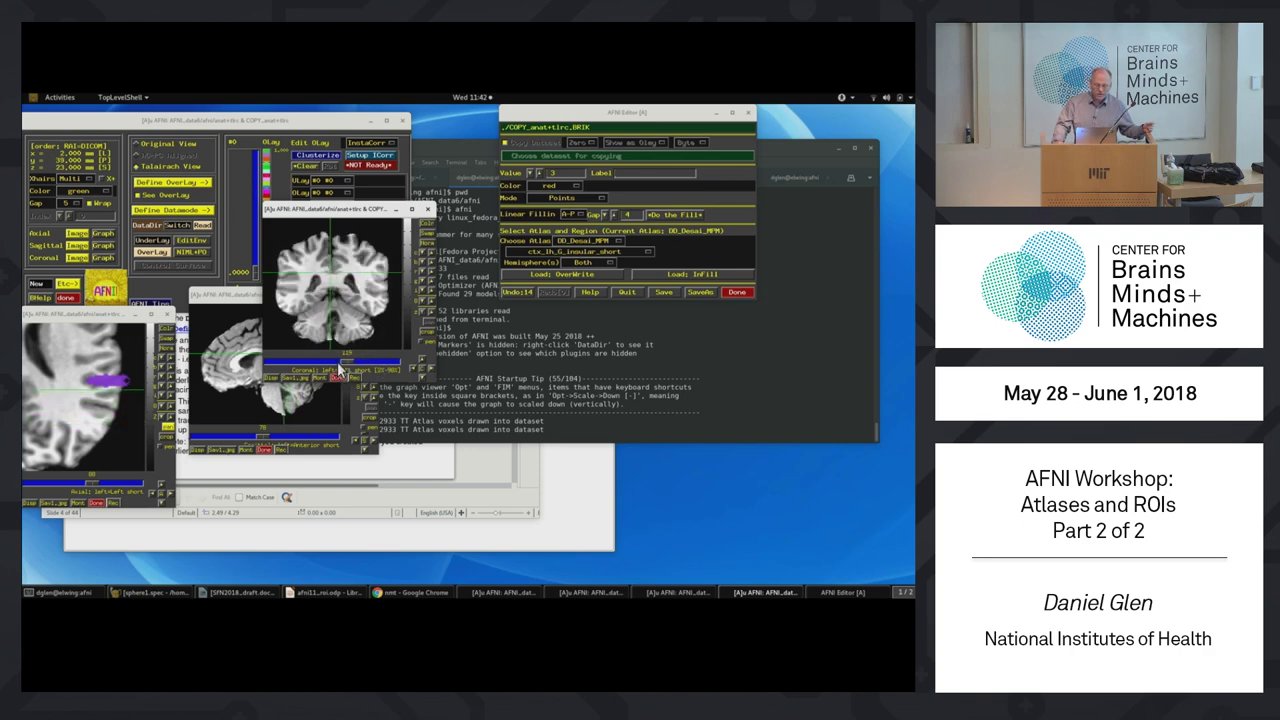
pyautogui.scroll(-14, 339, 367)
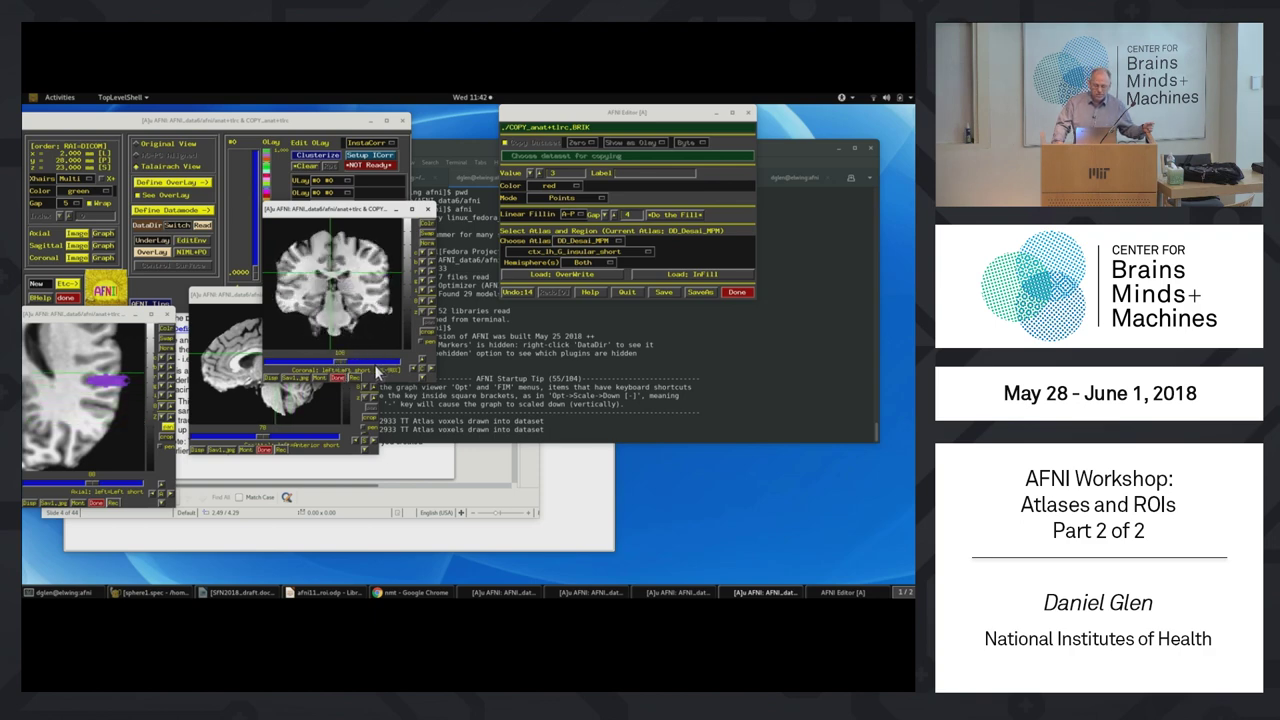
pyautogui.scroll(8, 377, 370)
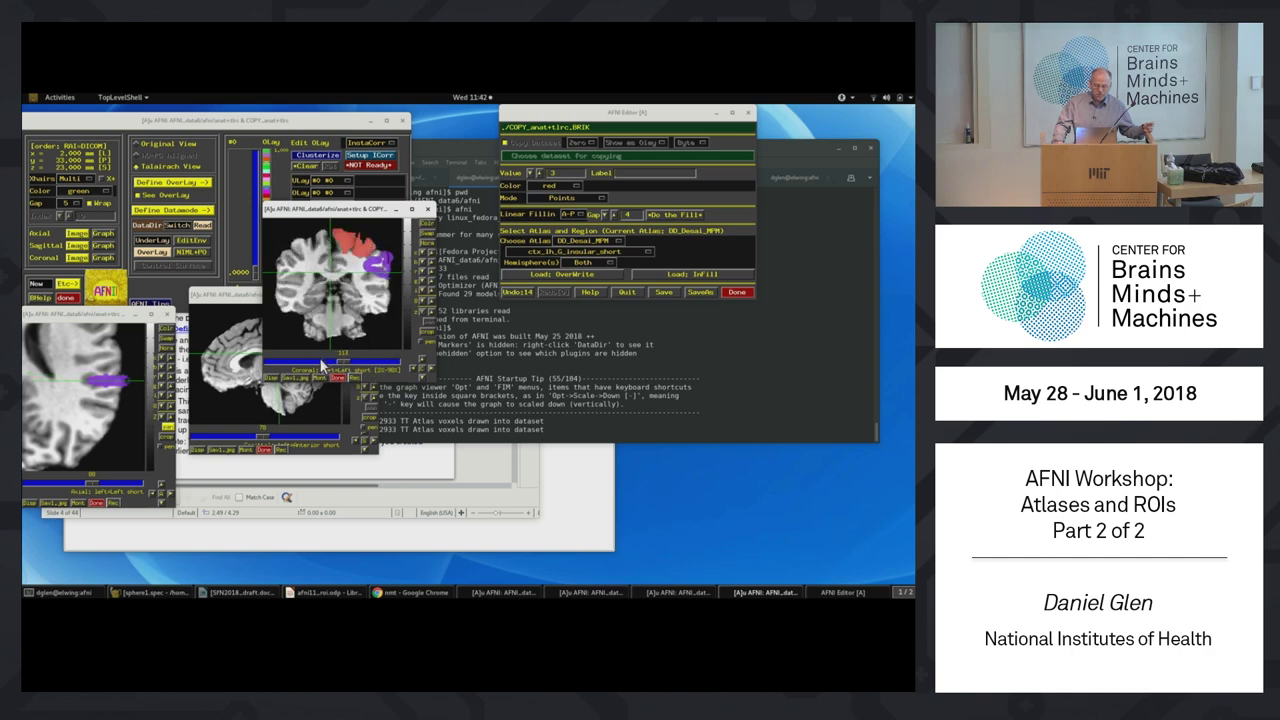
pyautogui.scroll(-20, 321, 366)
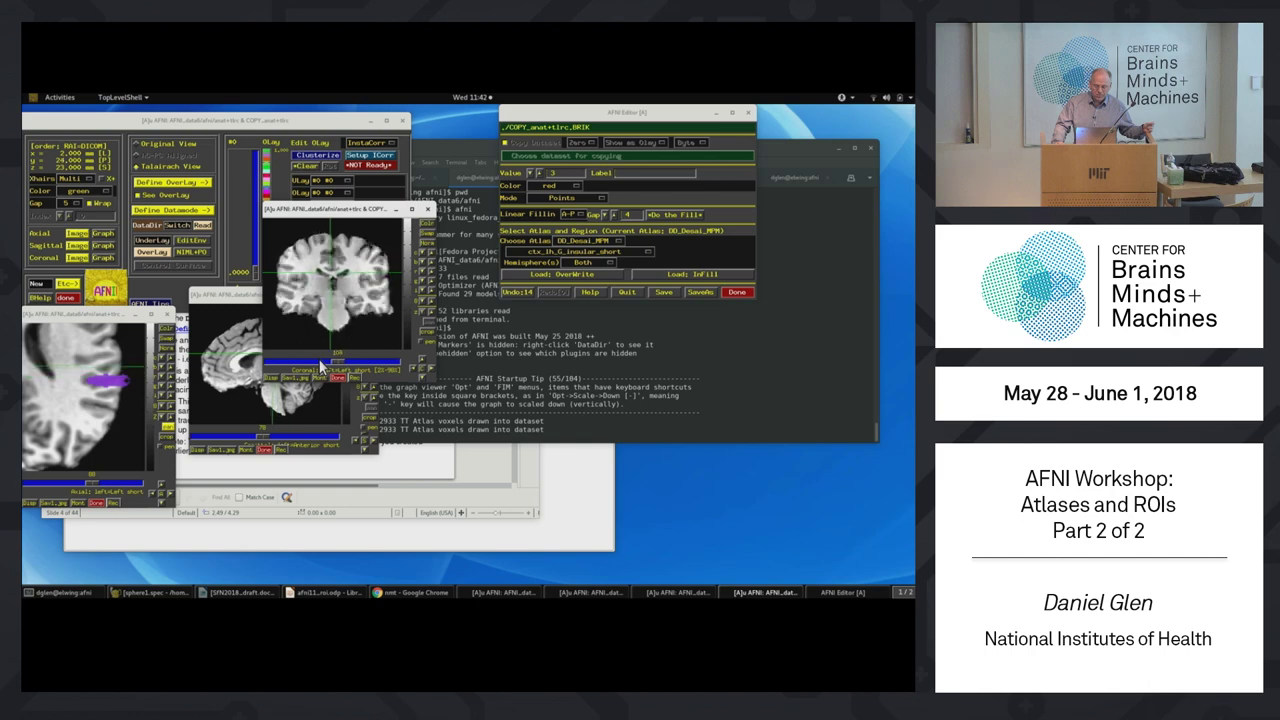
pyautogui.scroll(-9, 321, 366)
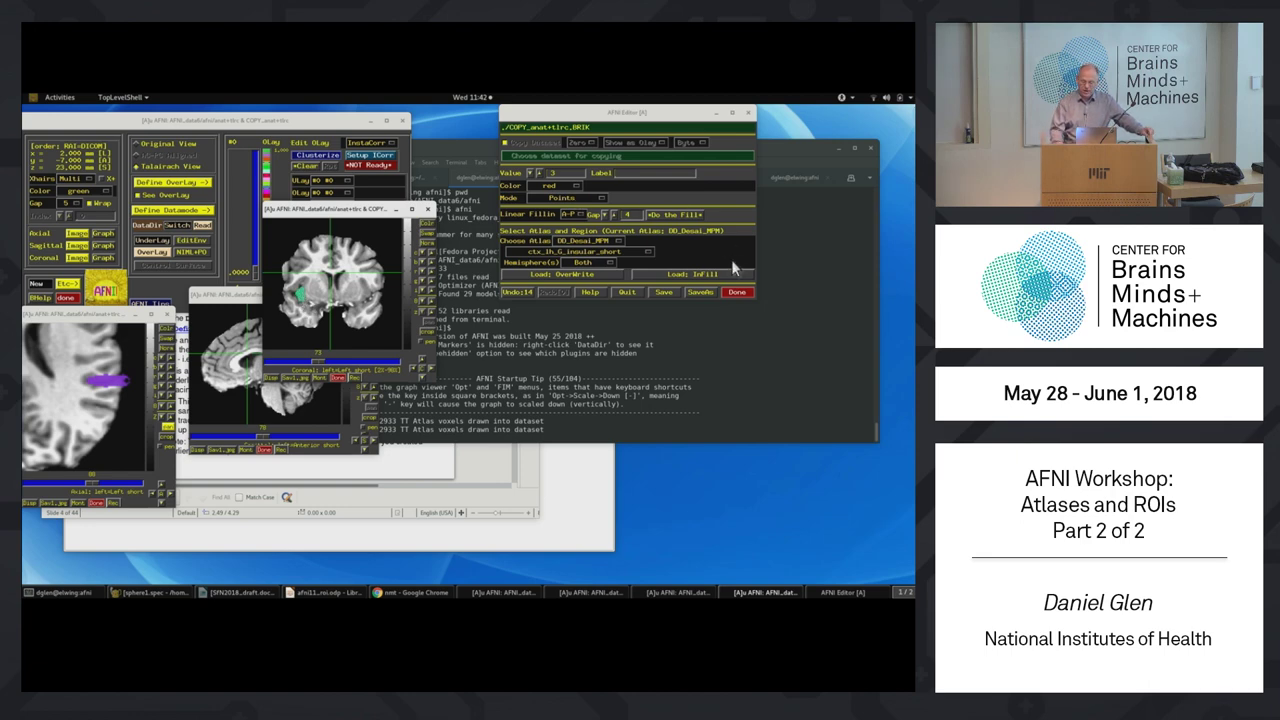
# Save the drawn ROIs as myrois+tlrc and close the Draw Dataset editor with Done.
pyautogui.click(585, 225)
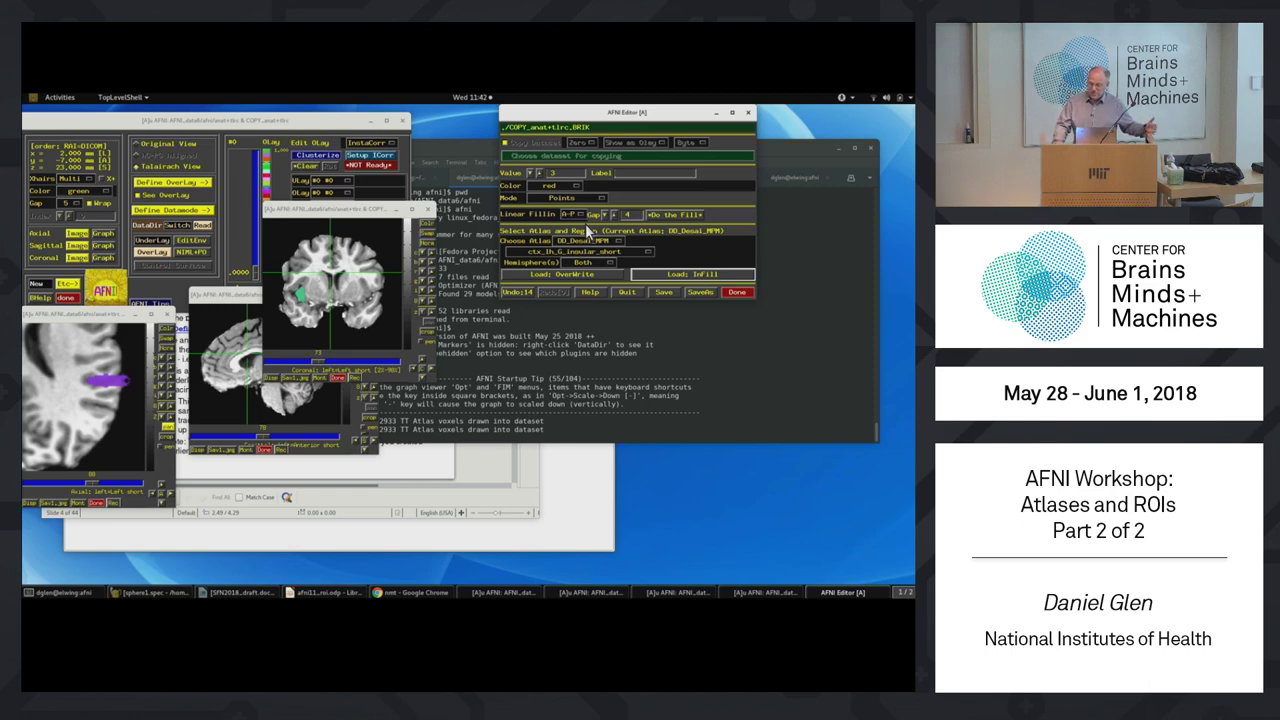
pyautogui.click(700, 292)
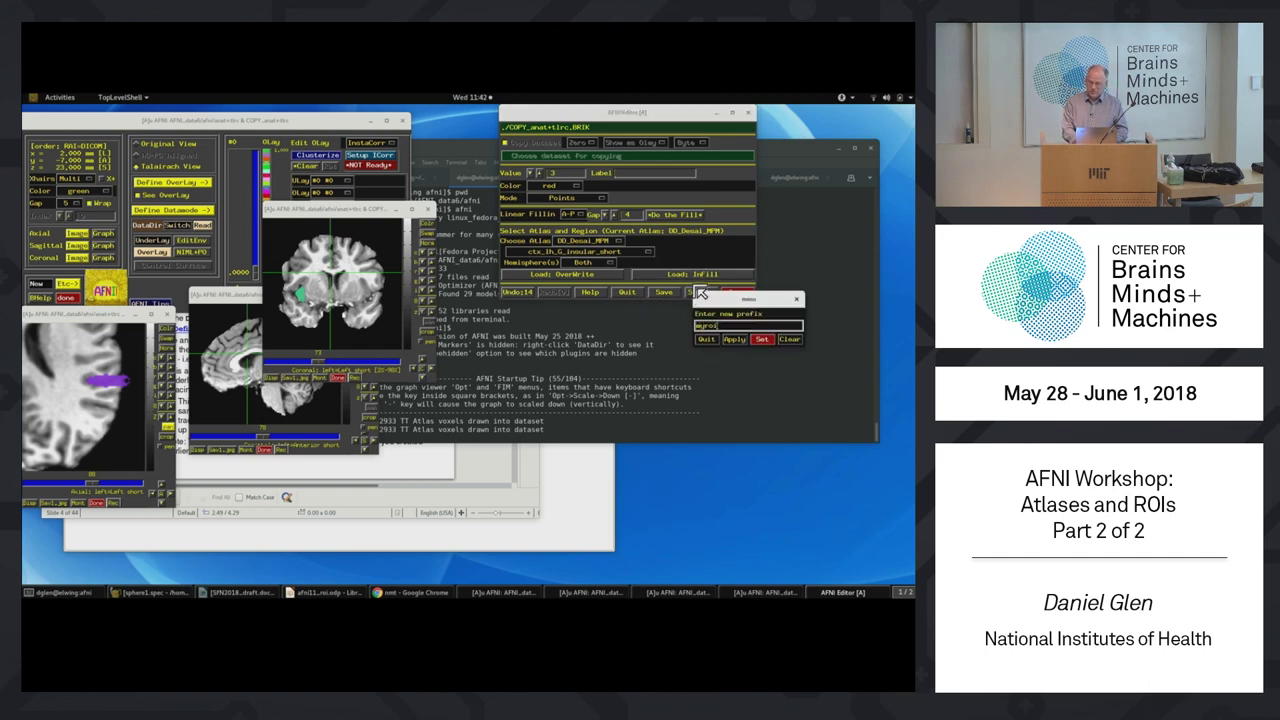
pyautogui.click(761, 338)
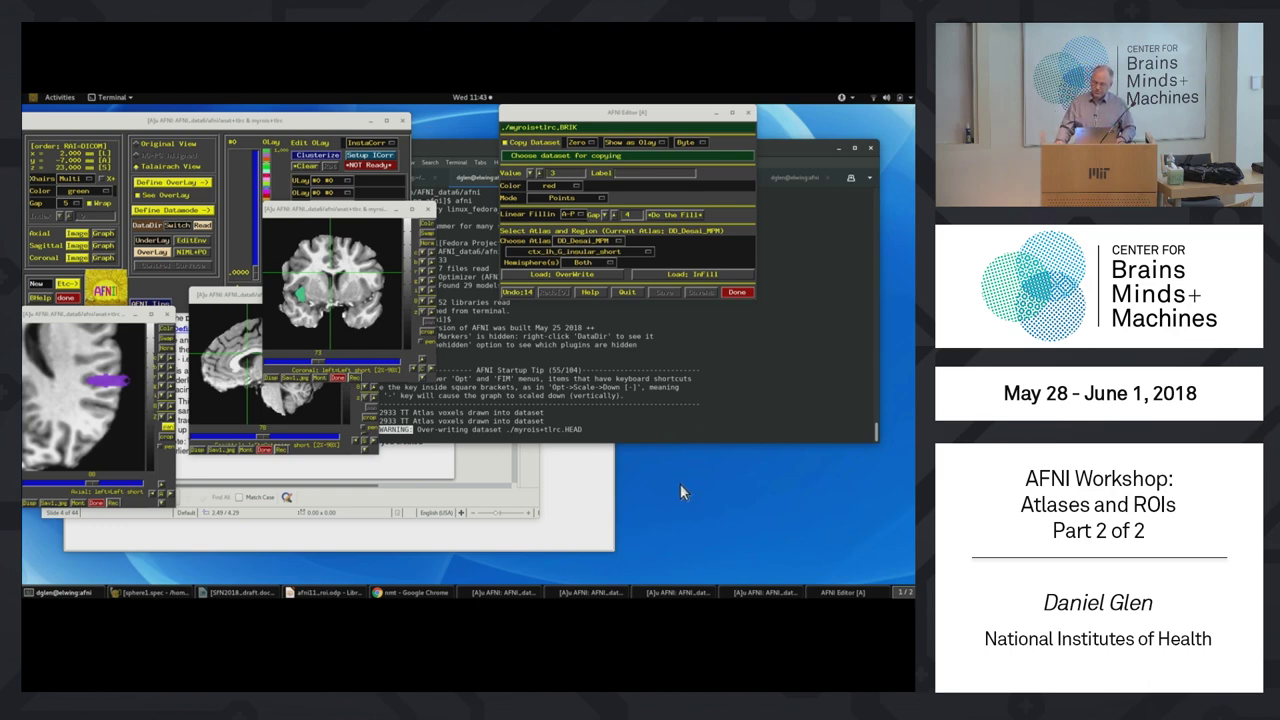
pyautogui.click(668, 289)
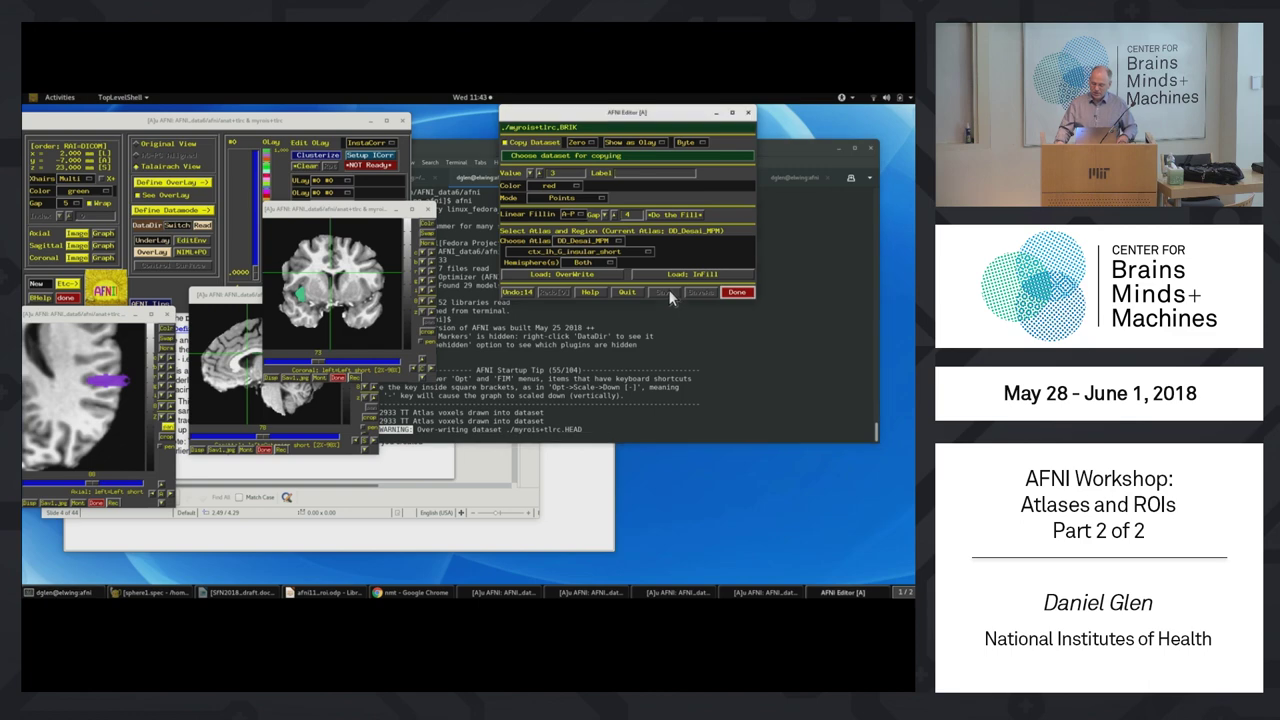
pyautogui.click(736, 293)
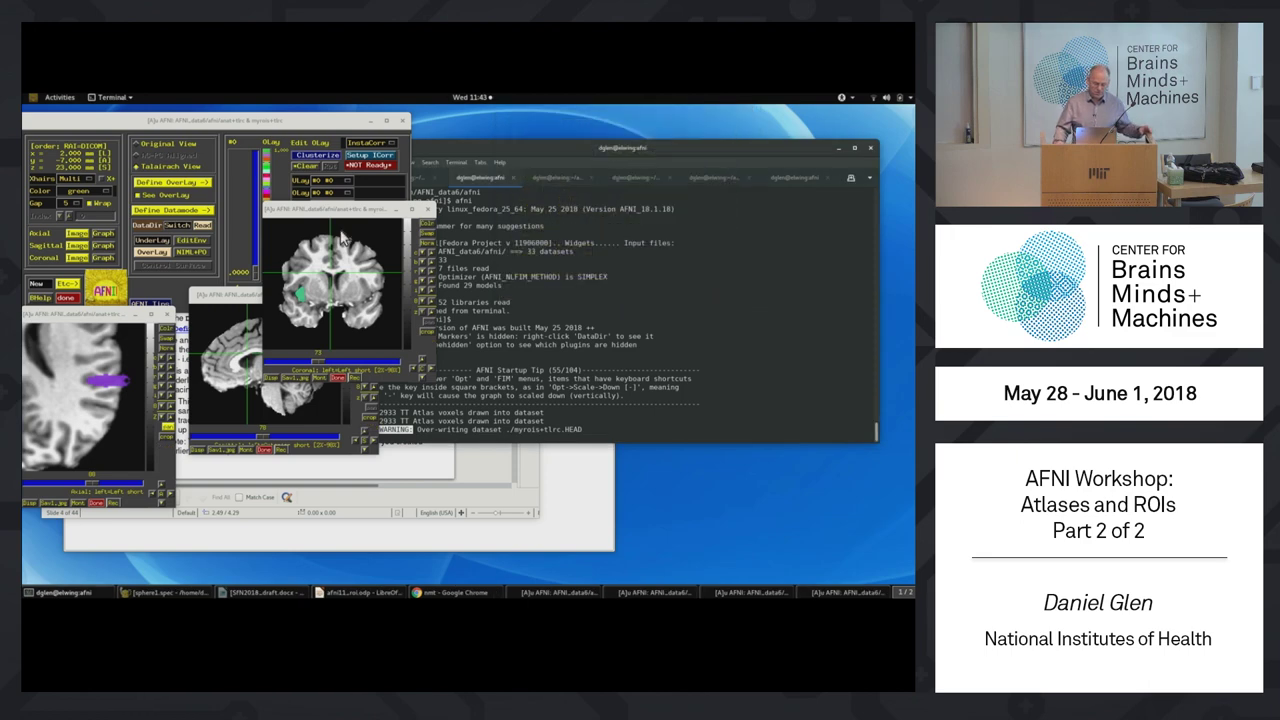
# Move the coronal and sagittal viewers aside, put the crosshair on the purple ROI, and raise the main controller.
pyautogui.moveTo(289, 209); pyautogui.dragTo(574, 198)
pyautogui.moveTo(280, 294); pyautogui.dragTo(302, 362)
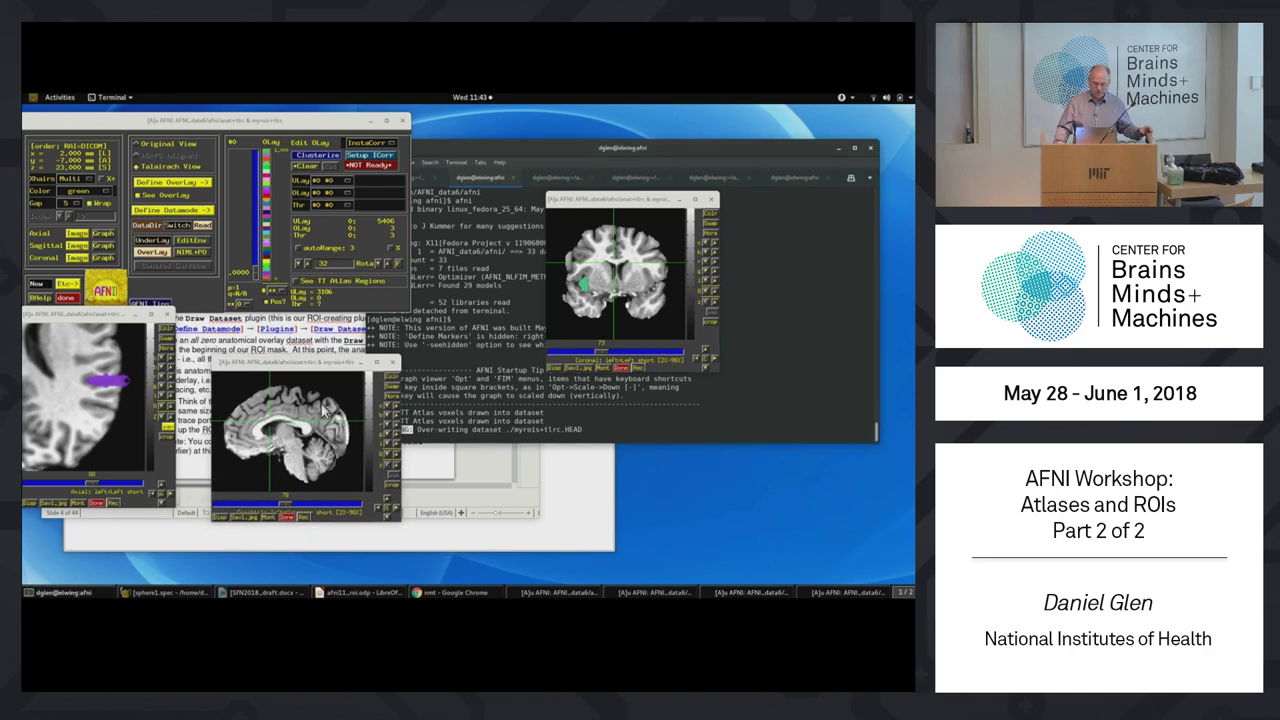
pyautogui.click(62, 390)
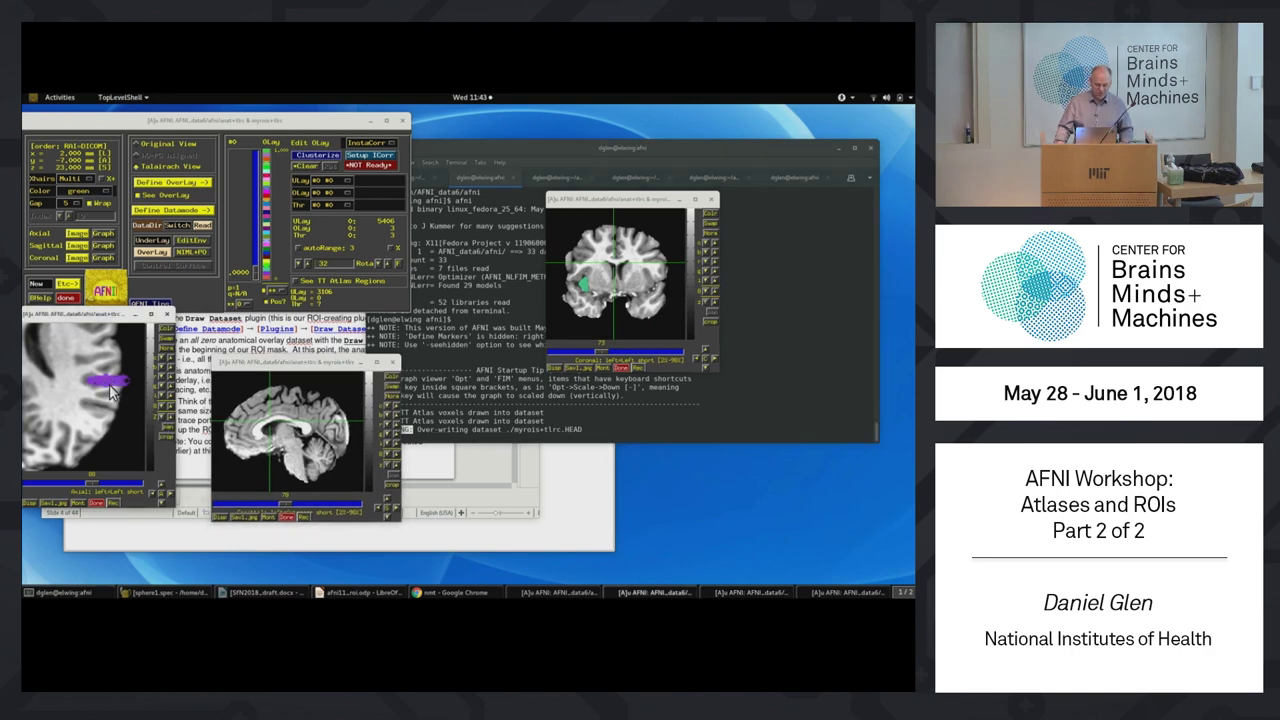
pyautogui.click(112, 392)
pyautogui.click(305, 328)
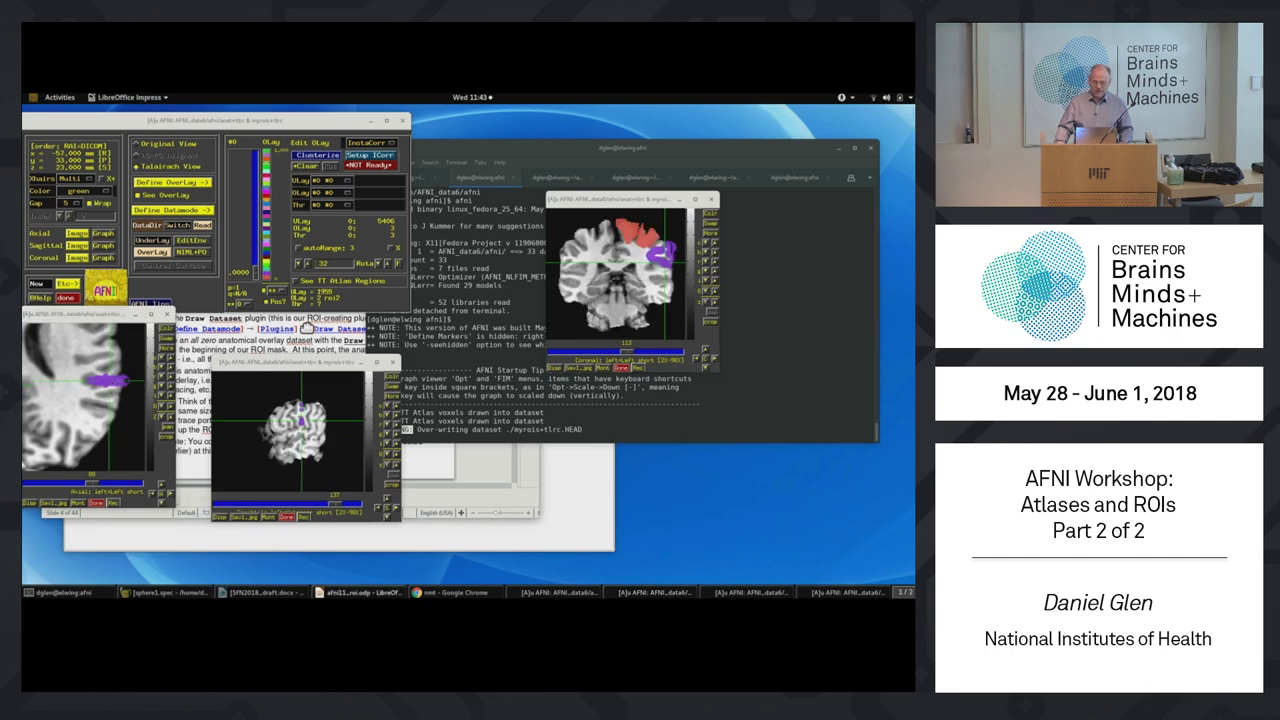
pyautogui.click(337, 315)
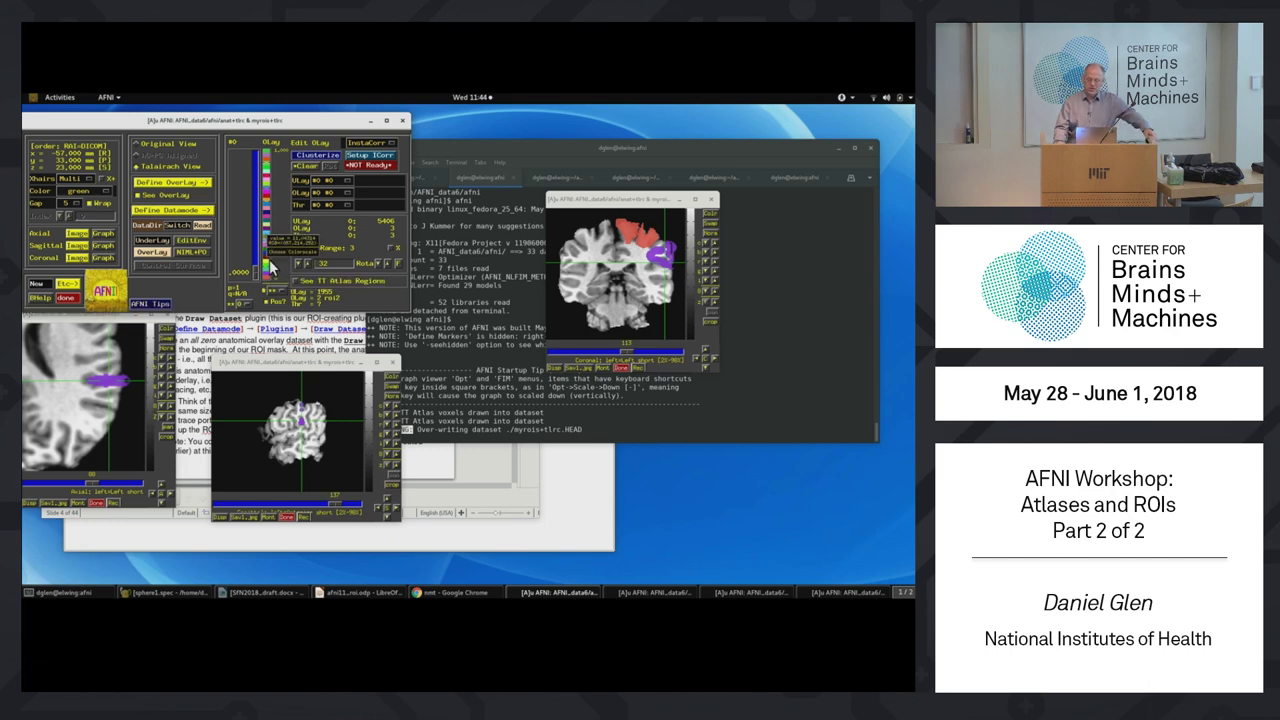
# Browse the overlay colour scales down to the ROI entries and quit without applying one.
pyautogui.click(285, 252)
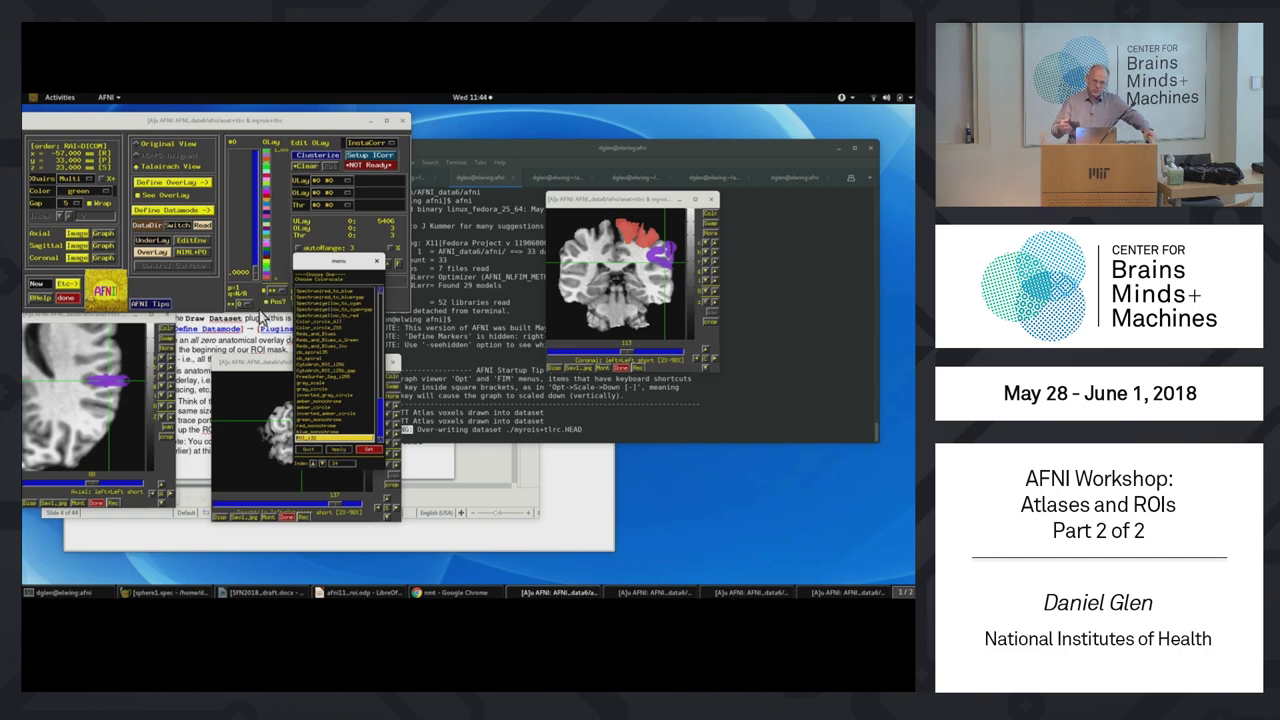
pyautogui.click(257, 312)
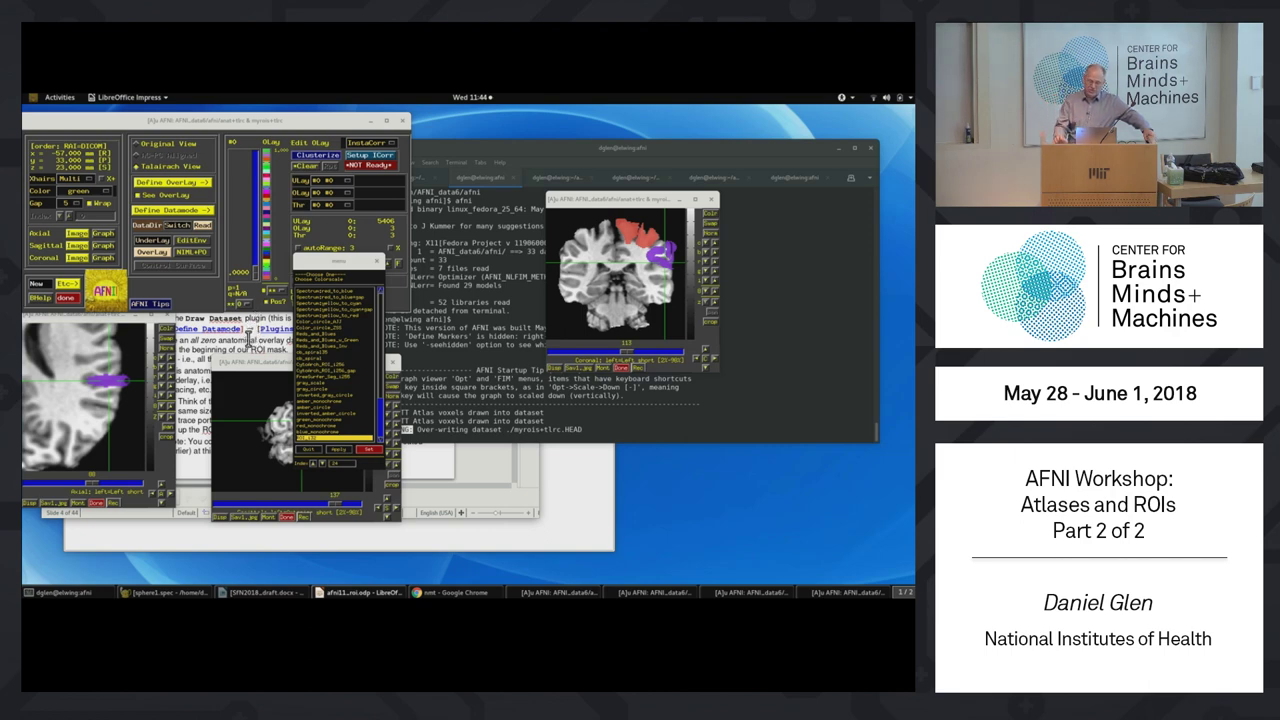
pyautogui.click(395, 429)
pyautogui.click(378, 395)
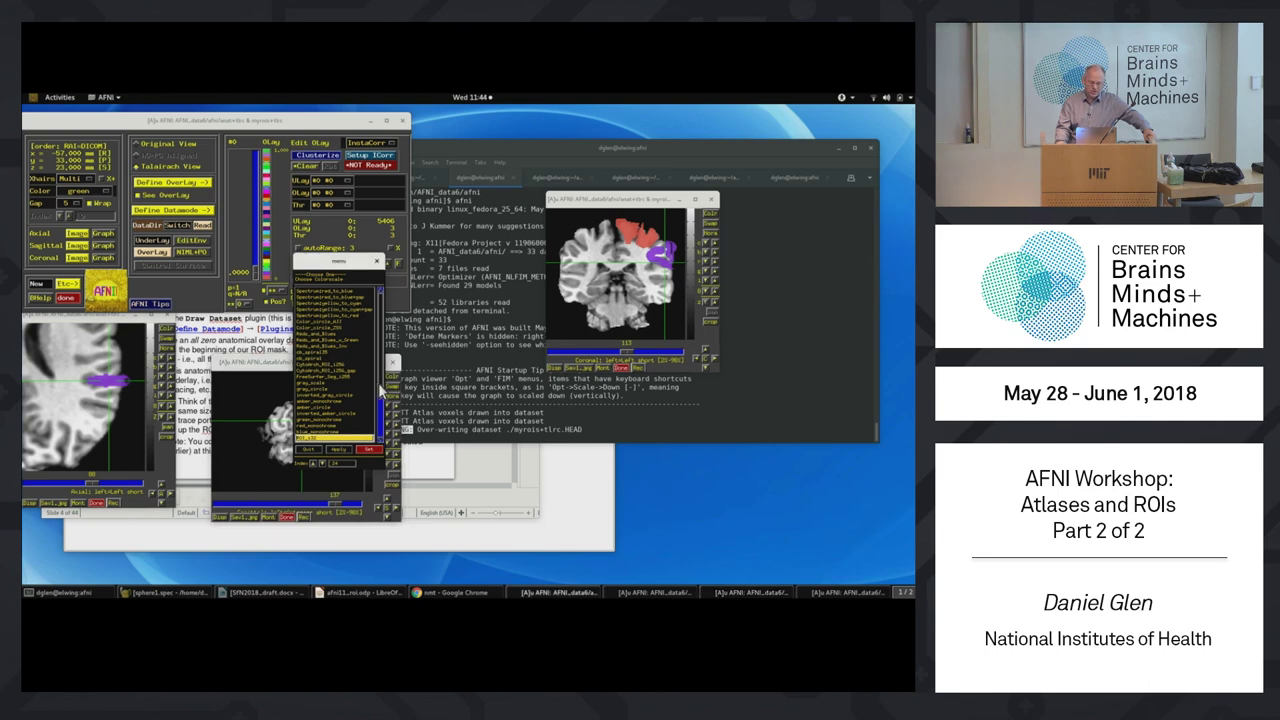
pyautogui.scroll(-1, 383, 398)
pyautogui.scroll(-8, 383, 398)
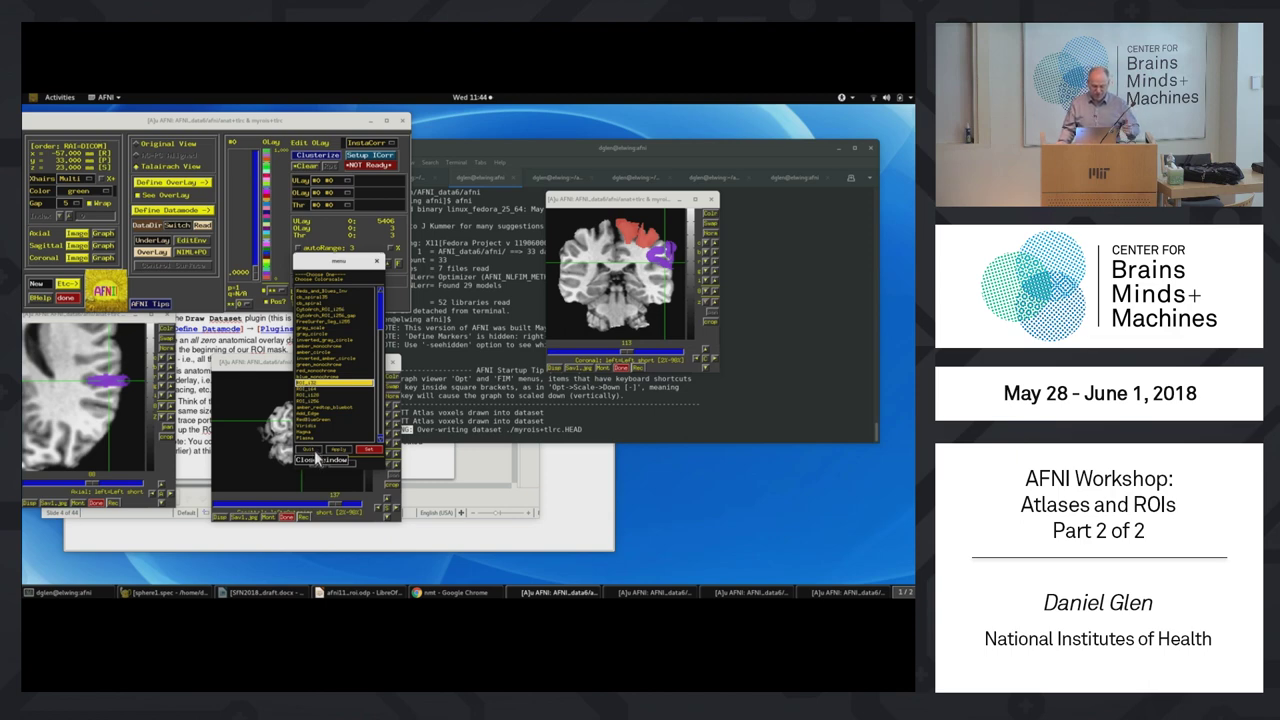
pyautogui.click(312, 452)
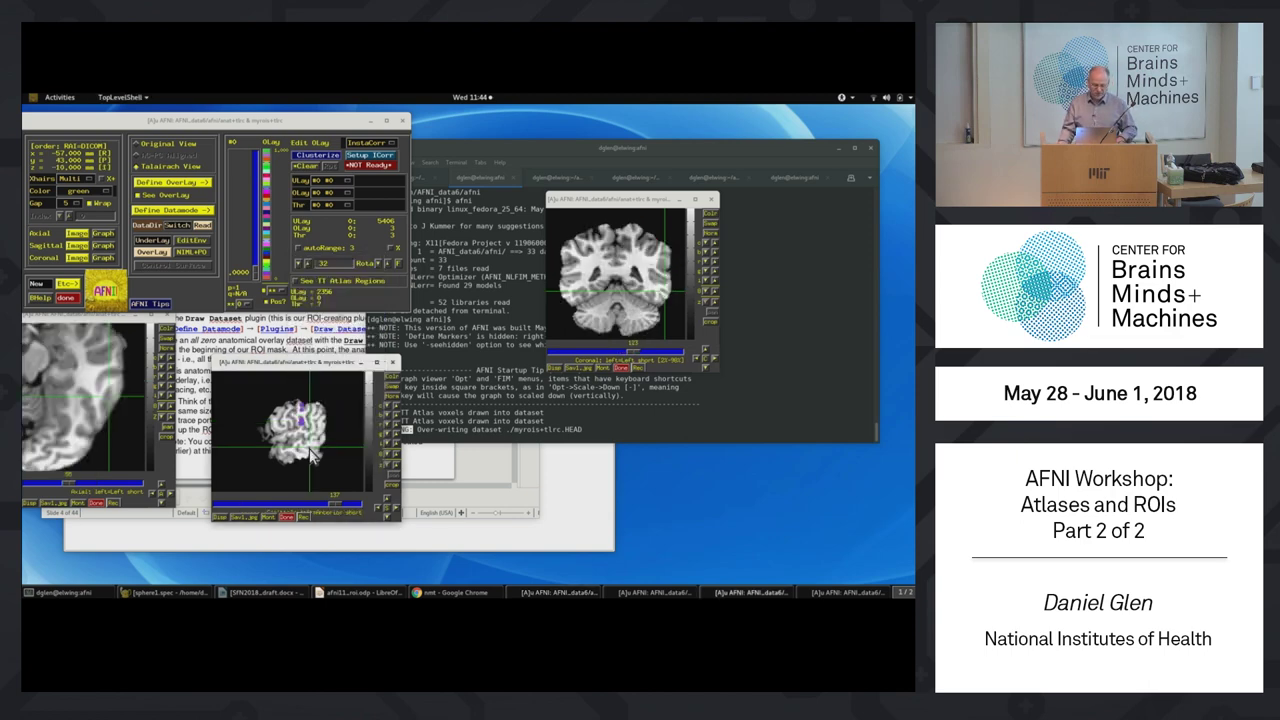